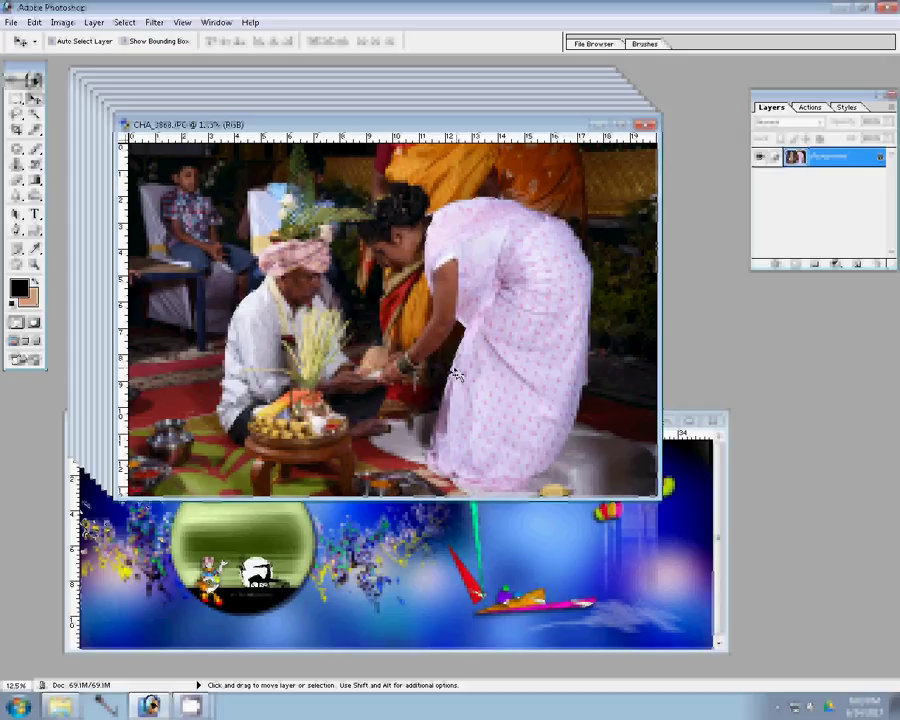
Resize the first ceremony photo and place it as Layer 2 in the template's lower-right corner
{"action": "key", "text": "ctrl+alt+i"}
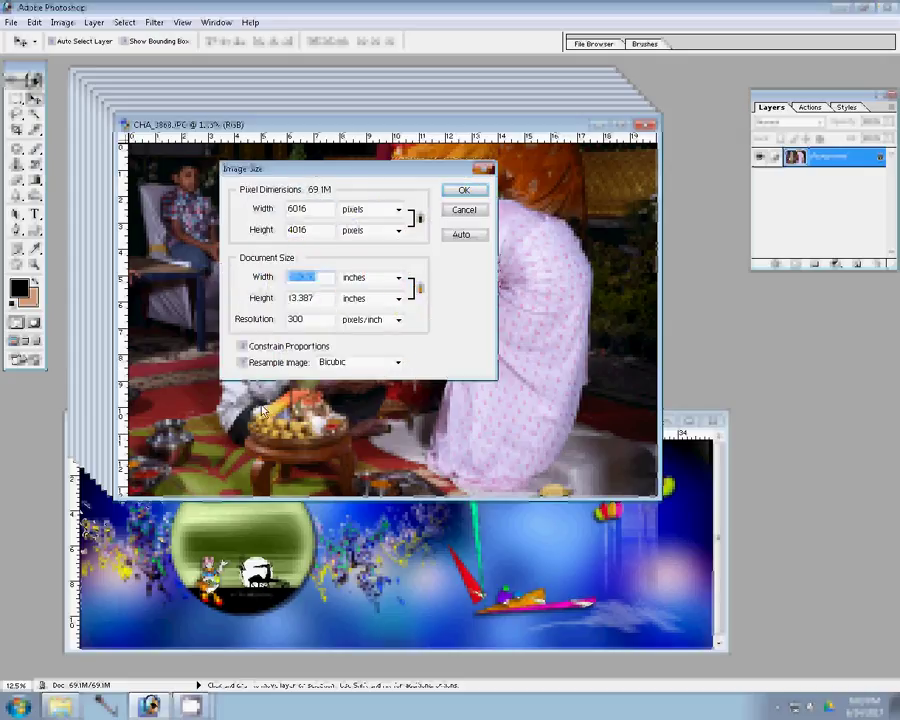
{"action": "left_click", "coordinate": [463, 190]}
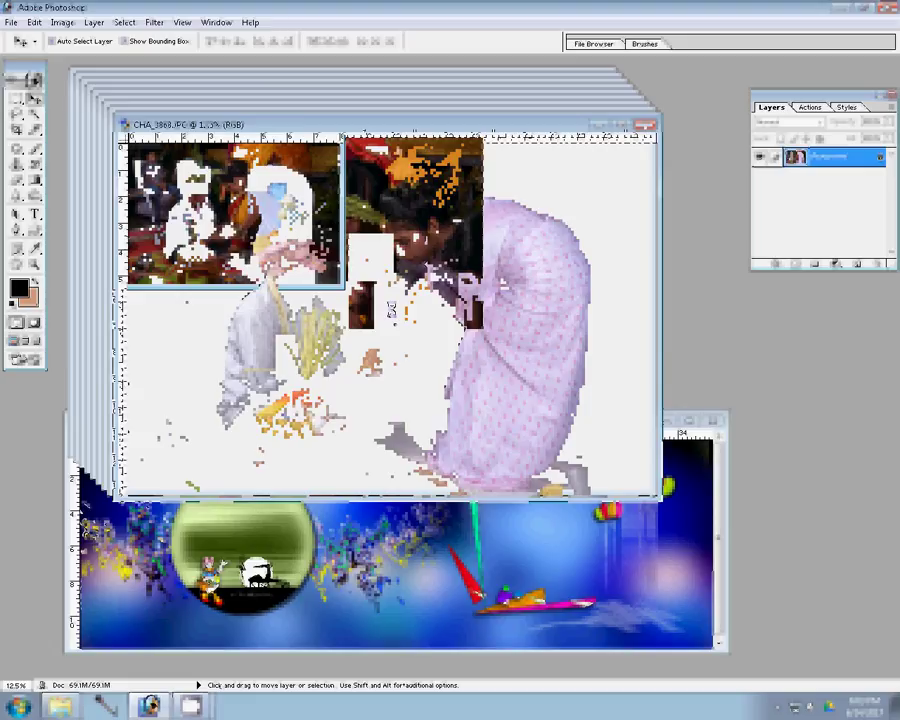
{"action": "left_click_drag", "start_coordinate": [391, 310], "coordinate": [398, 440]}
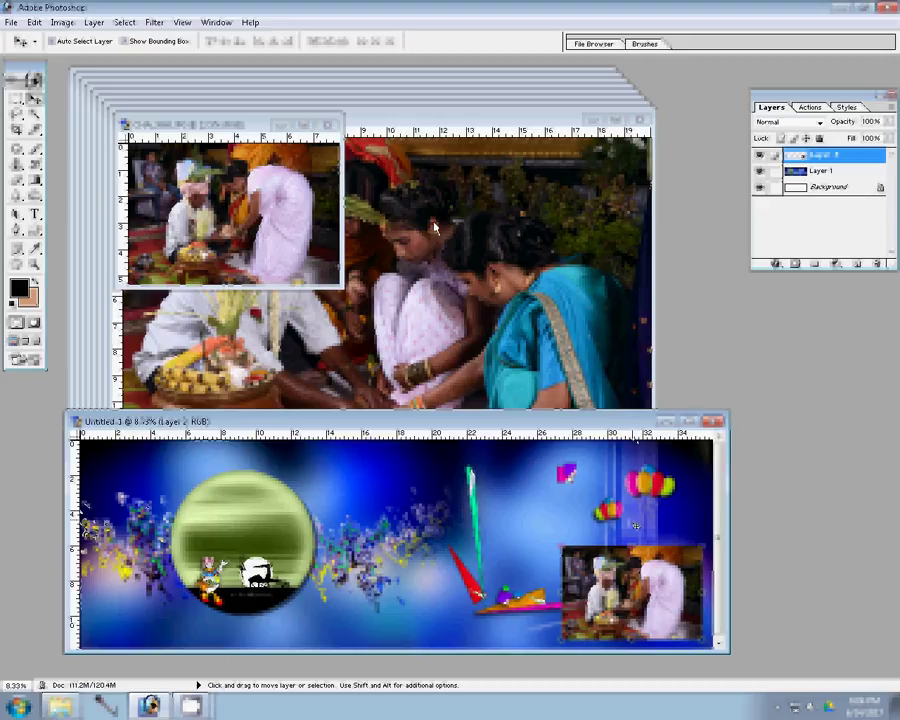
Close CHA_3868 without saving and run the recorded resize action on CHA_3866
{"action": "key", "text": "ctrl+Tab"}
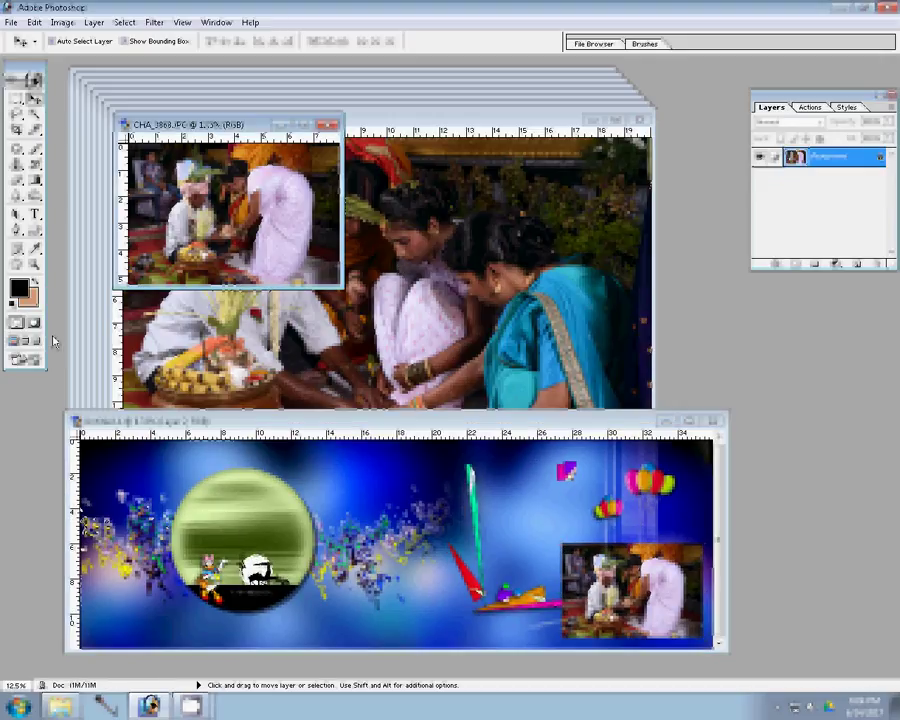
{"action": "key", "text": "ctrl+w"}
{"action": "left_click", "coordinate": [455, 268]}
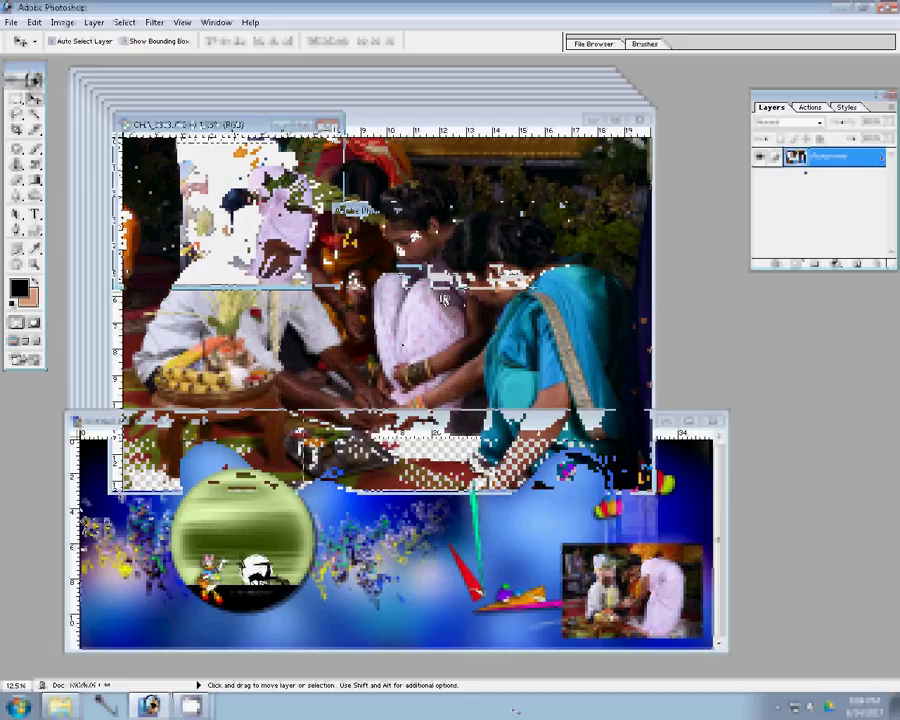
{"action": "left_click", "coordinate": [809, 106]}
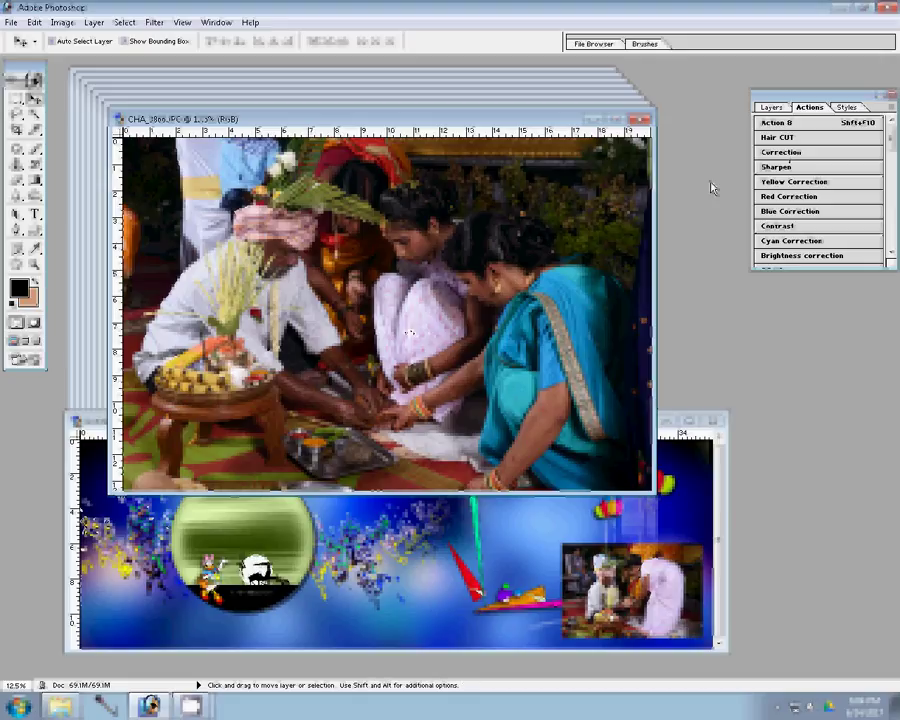
{"action": "key", "text": "shift+F10"}
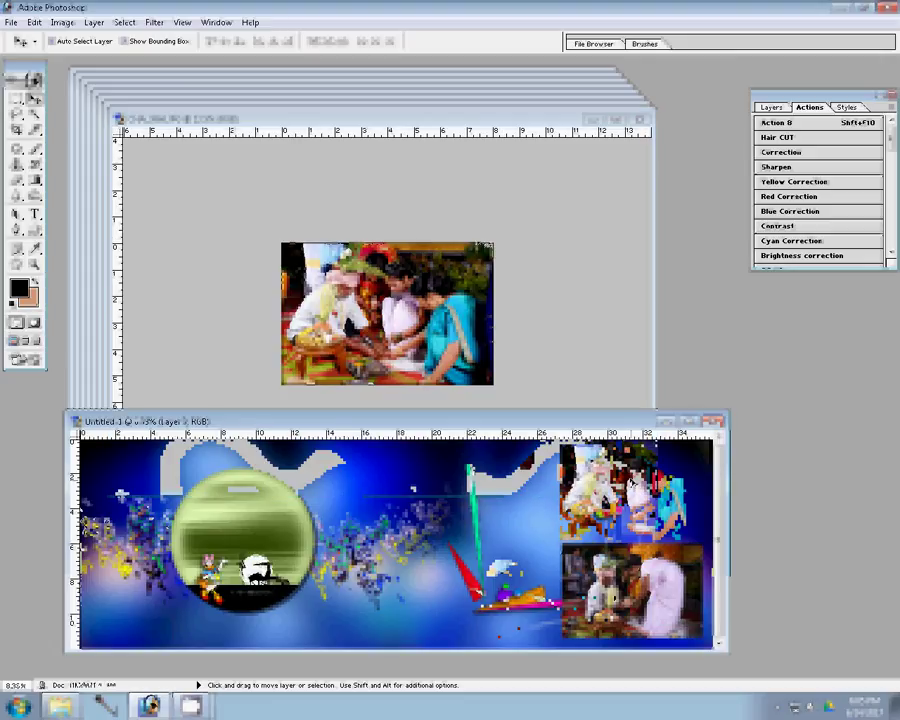
Close CHA_3866 unsaved and resize CHA_3865 to 8 inches wide (2400 × 1602 px)
{"action": "left_click", "coordinate": [640, 119]}
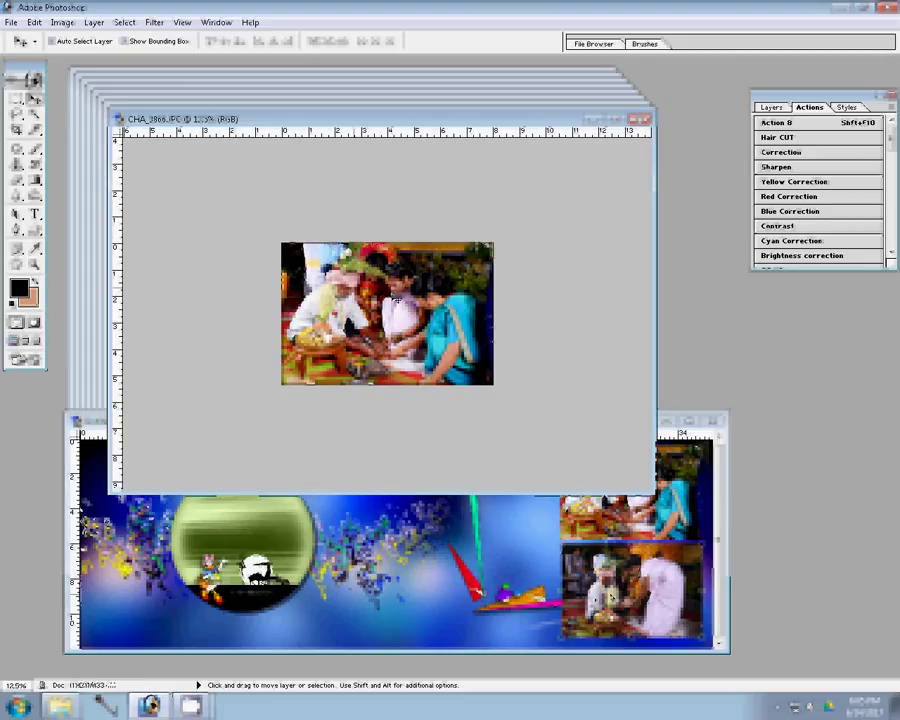
{"action": "left_click", "coordinate": [455, 272]}
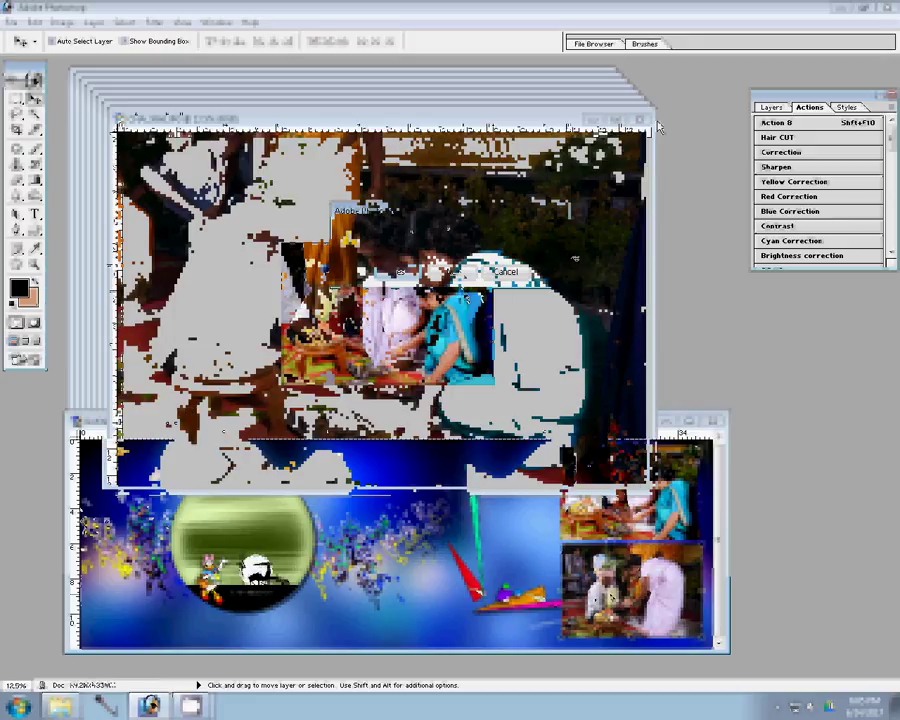
{"action": "key", "text": "ctrl+alt+i"}
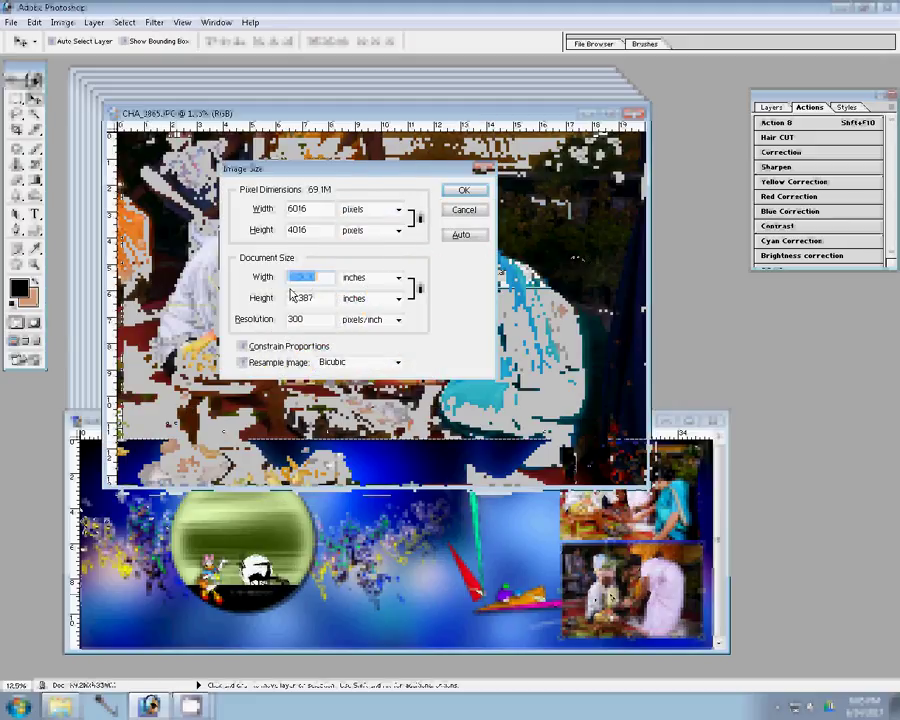
{"action": "type", "text": "8"}
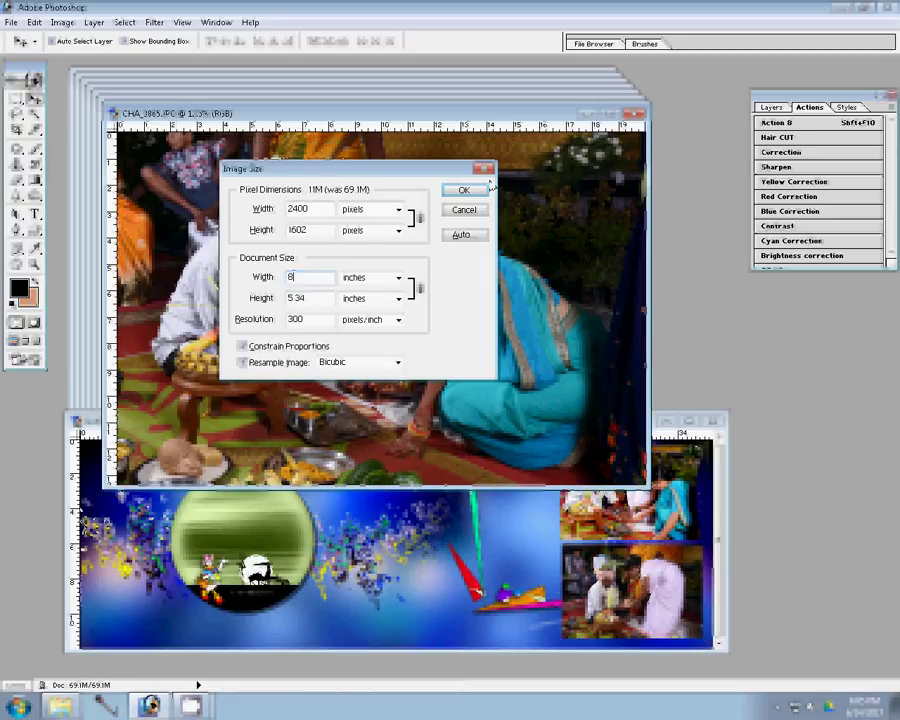
{"action": "left_click", "coordinate": [478, 190]}
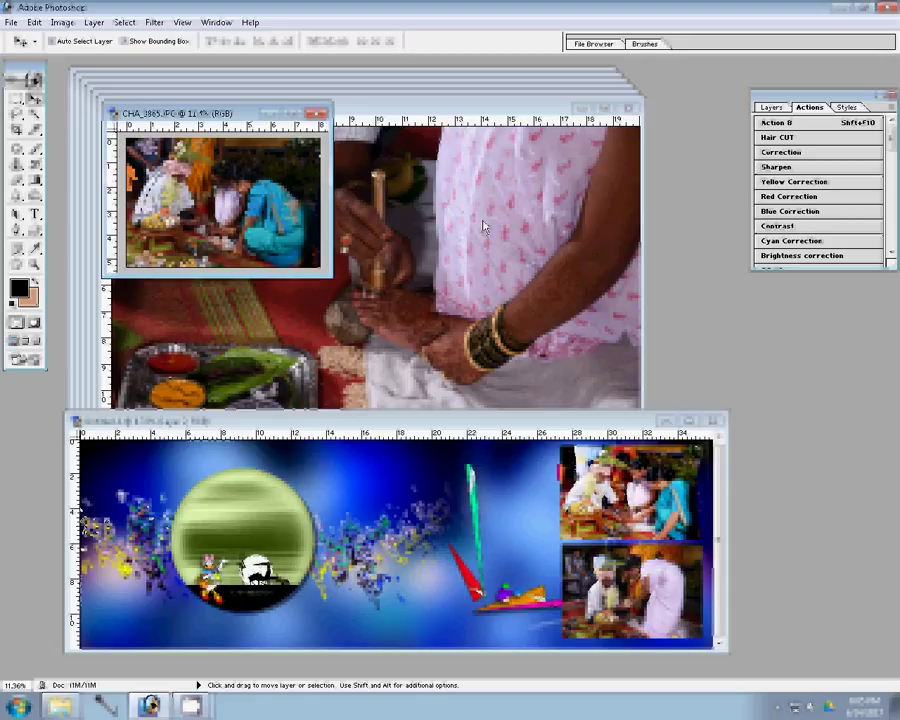
Zoom CHA_3865 to 12.5% and then 11.36% while adding it to the template as Layer 4
{"action": "key", "text": "ctrl+plus"}
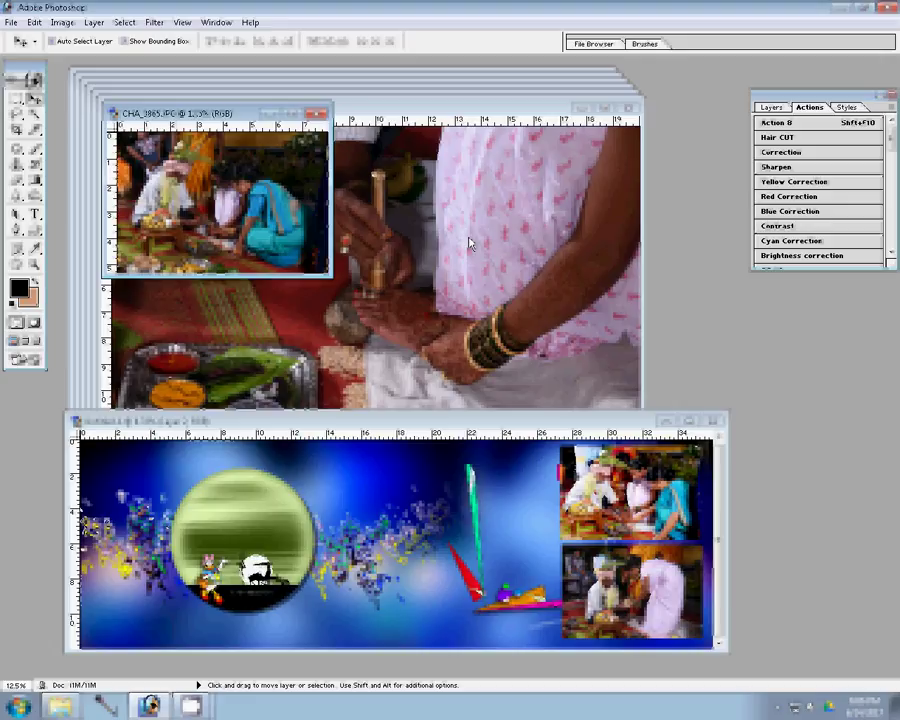
{"action": "key", "text": "shift+F10"}
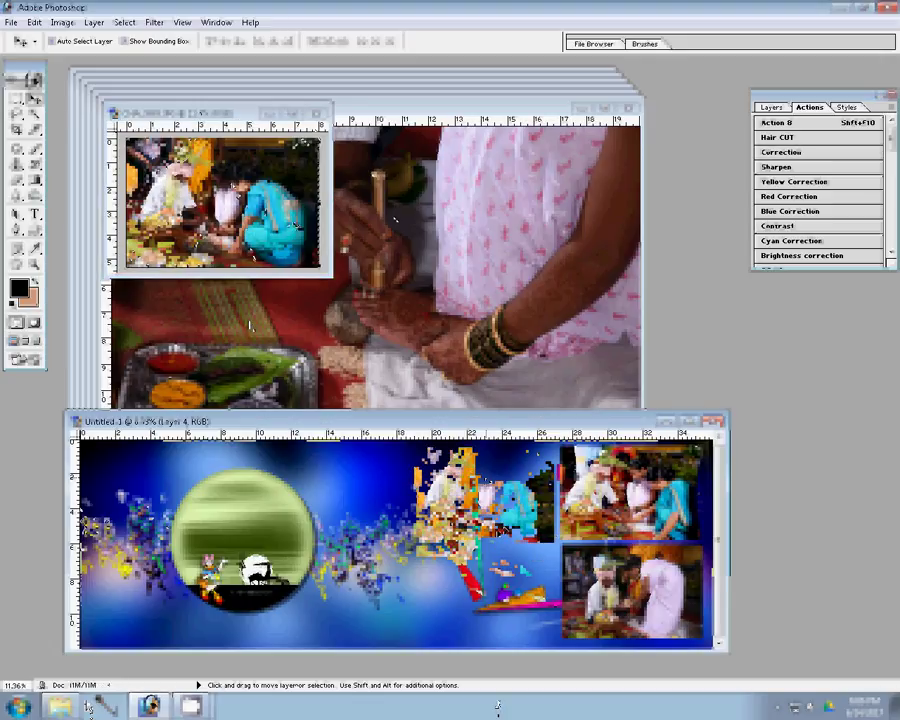
Close CHA_3865 unsaved and select nearly all of CHA_3864 with the Rectangular Marquee
{"action": "left_click", "coordinate": [446, 272]}
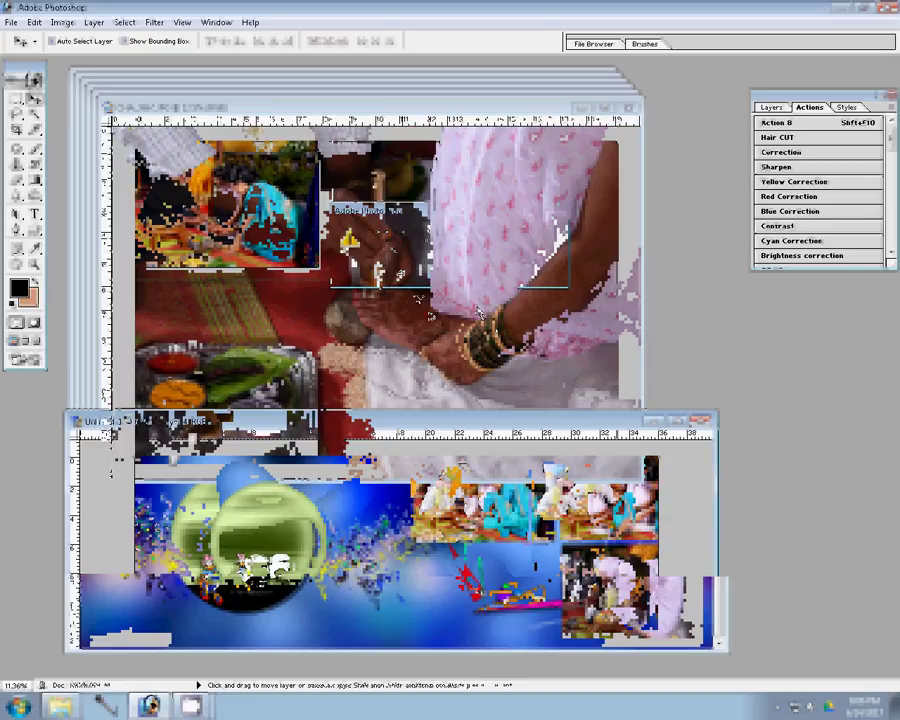
{"action": "left_click", "coordinate": [15, 100]}
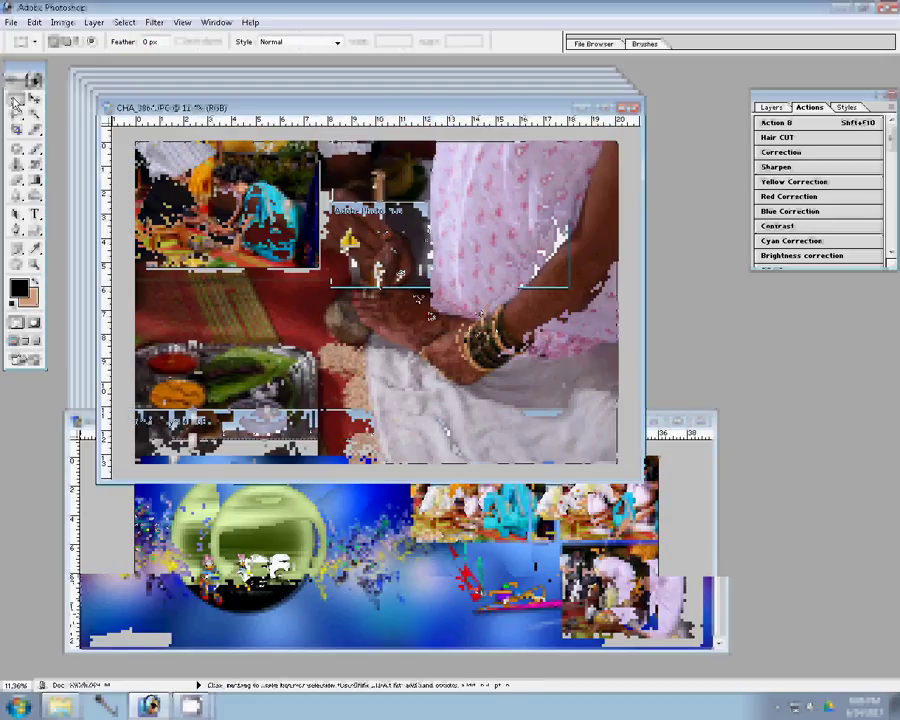
{"action": "left_click_drag", "start_coordinate": [15, 100], "coordinate": [60, 118]}
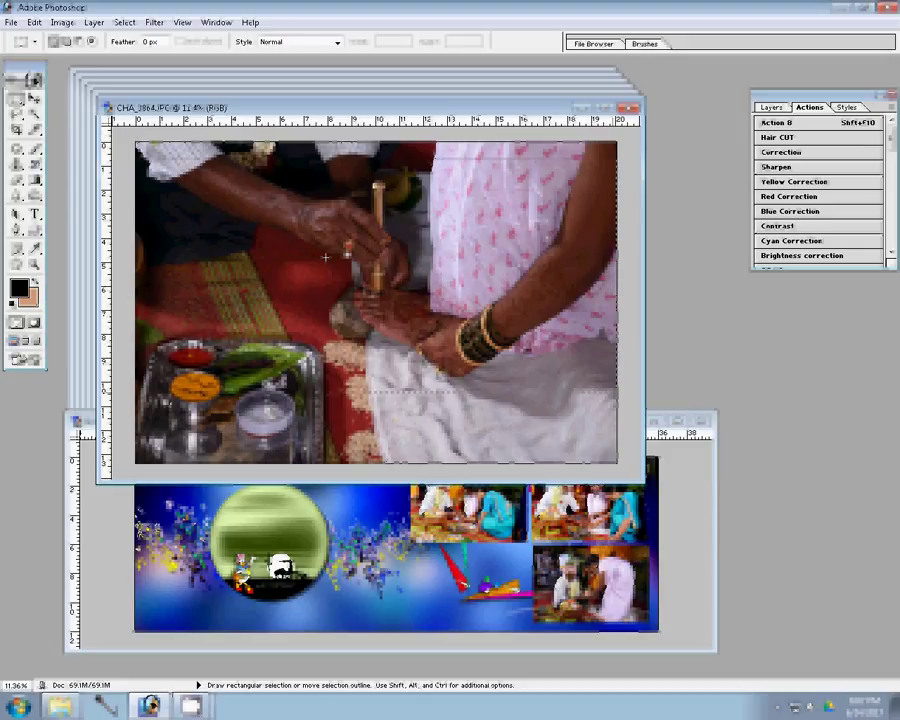
{"action": "key", "text": "ctrl+a"}
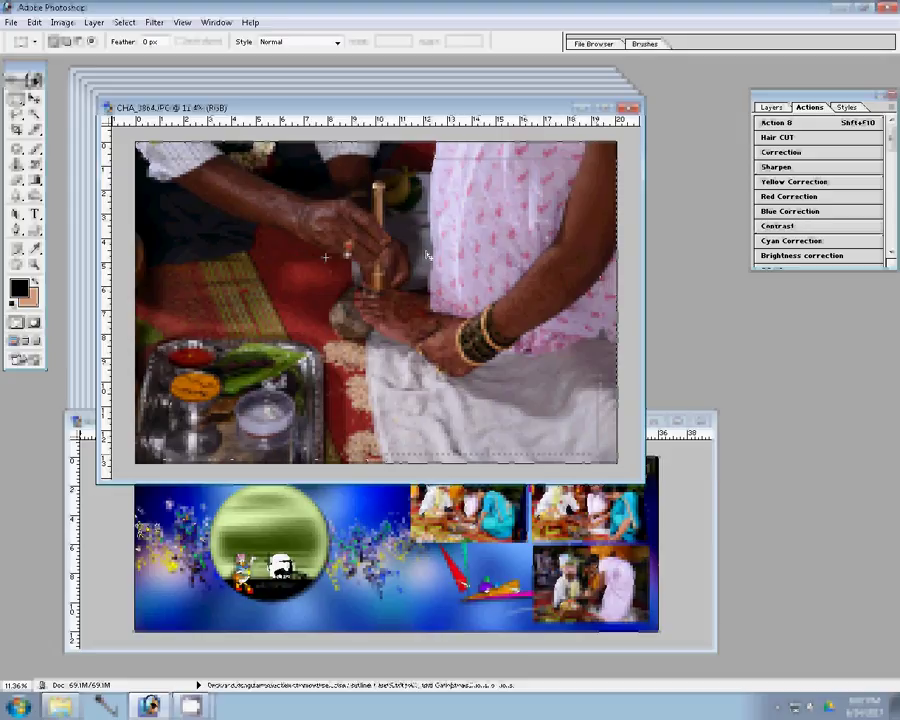
Feather the selection on CHA_3864 by 25 pixels
{"action": "right_click", "coordinate": [428, 254]}
{"action": "left_click", "coordinate": [470, 298]}
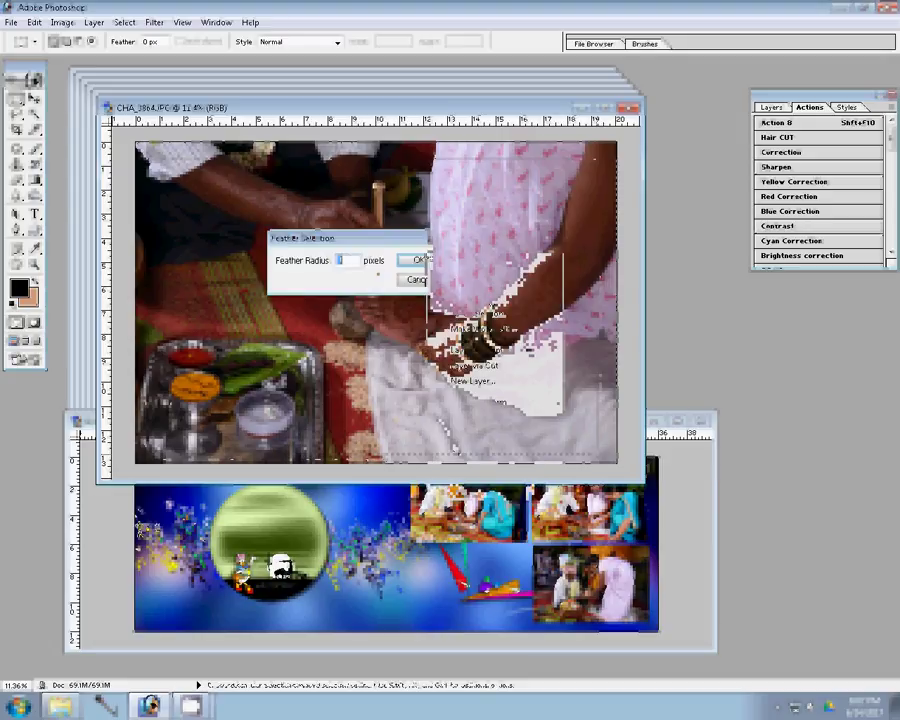
{"action": "type", "text": "25"}
{"action": "left_click", "coordinate": [418, 259]}
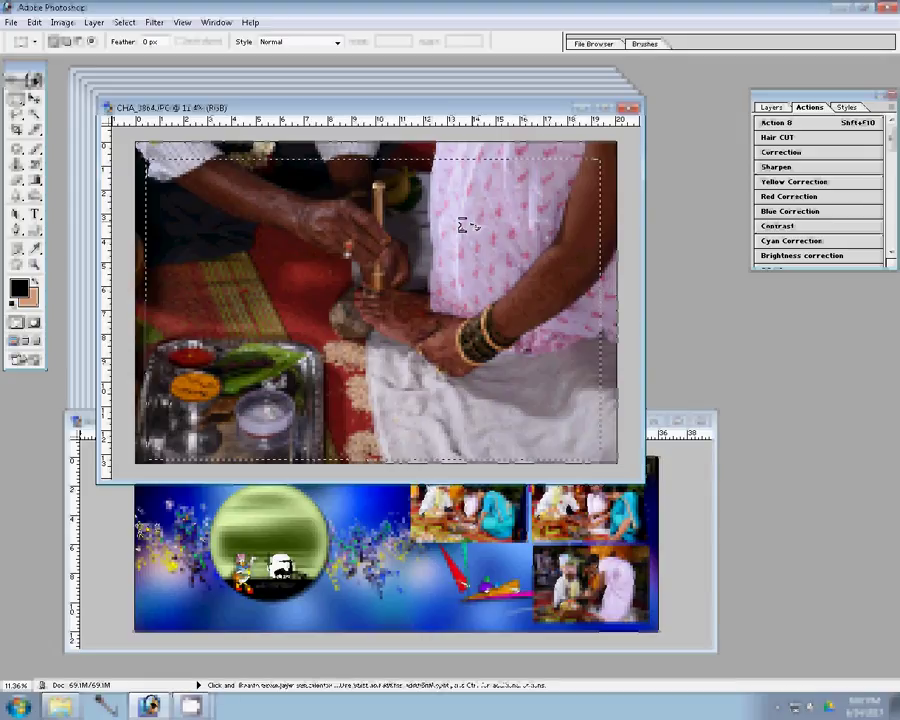
Copy the feathered area to Layer 1, hide the Background, nudge it up, and show Actions
{"action": "key", "text": "ctrl+j"}
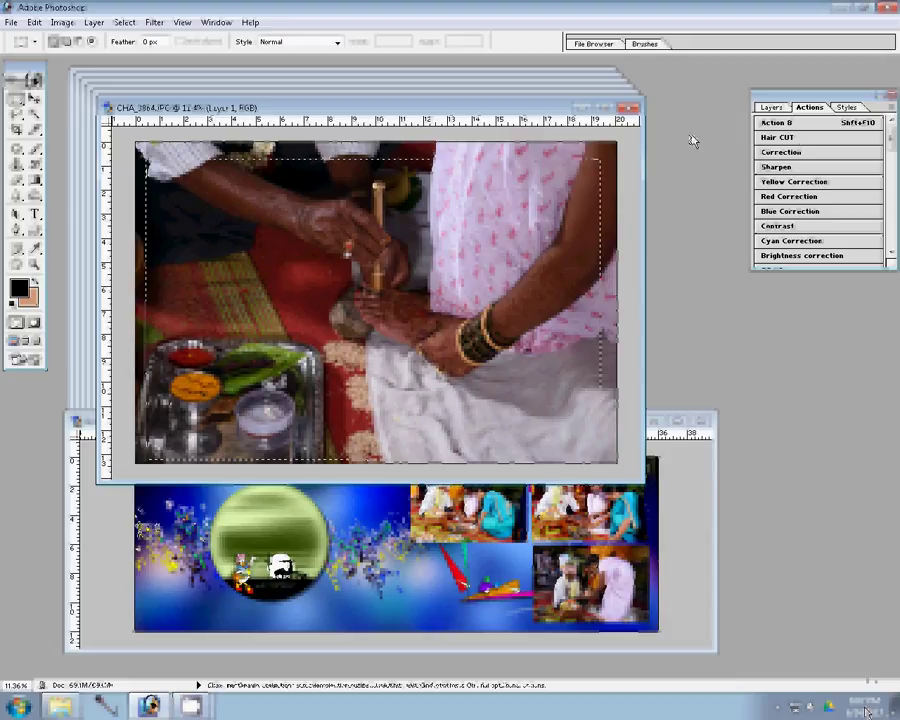
{"action": "left_click", "coordinate": [767, 108]}
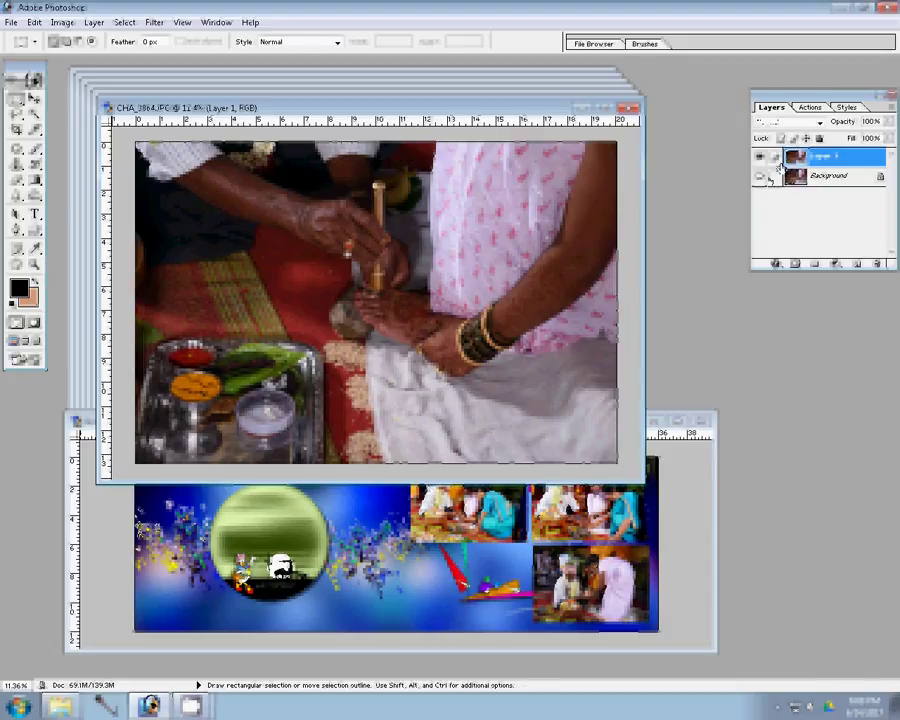
{"action": "left_click", "coordinate": [760, 176]}
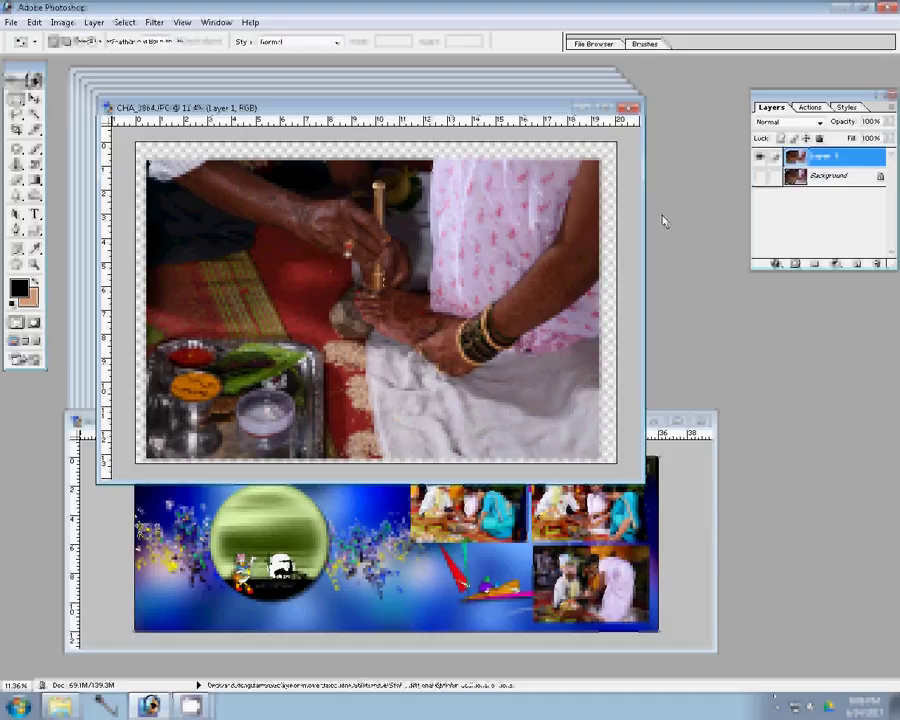
{"action": "key", "text": "v"}
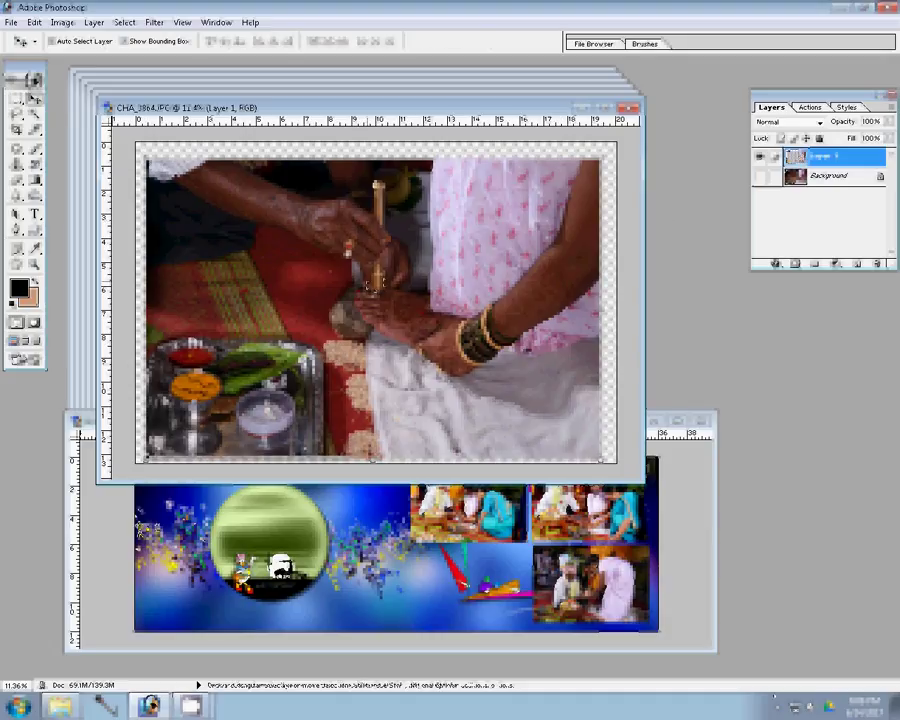
{"action": "left_click_drag", "start_coordinate": [466, 178], "coordinate": [465, 170]}
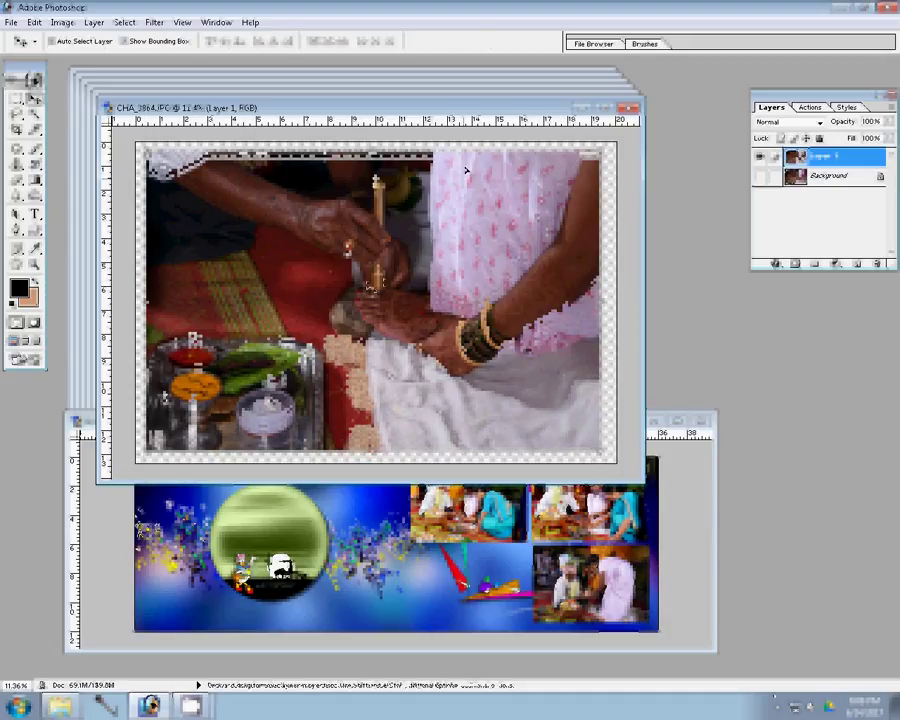
{"action": "left_click", "coordinate": [810, 107]}
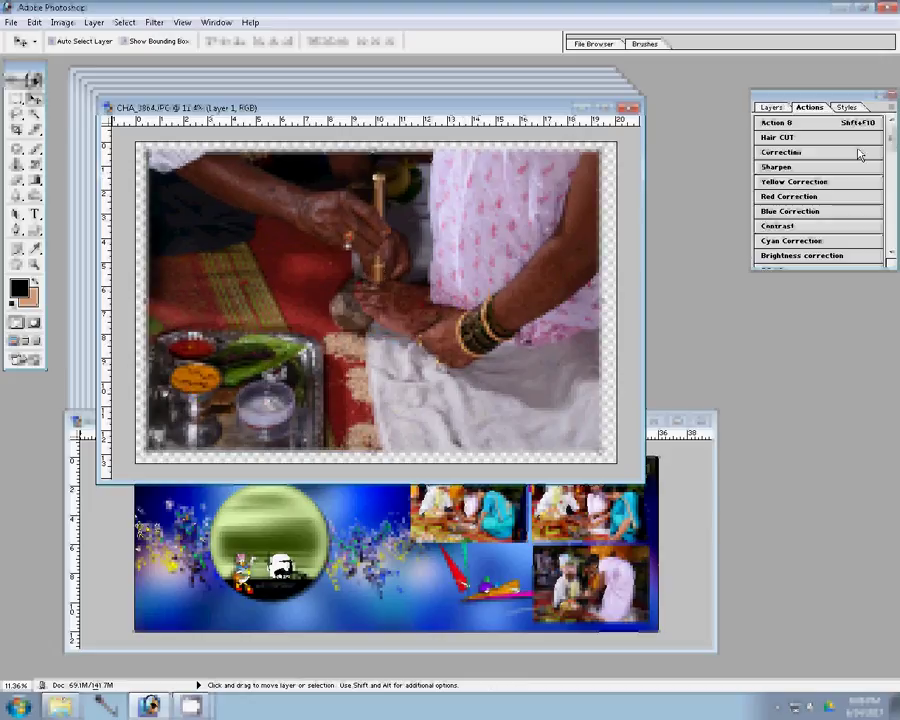
Run the recorded Sharpen action on the fourth ceremony photo
{"action": "left_click", "coordinate": [771, 107]}
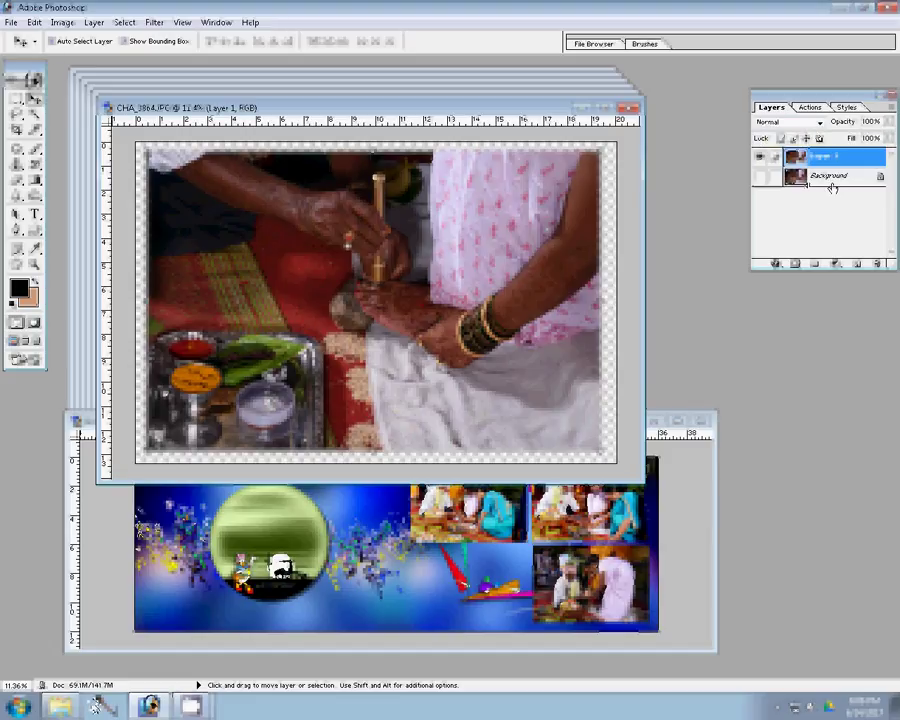
{"action": "left_click", "coordinate": [809, 107]}
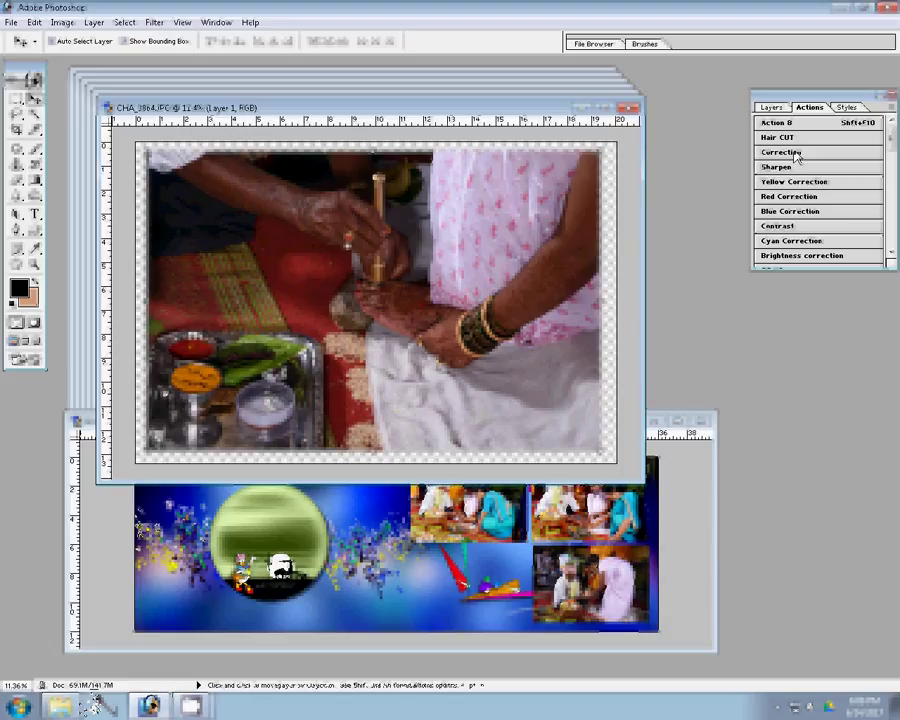
{"action": "left_click", "coordinate": [787, 166]}
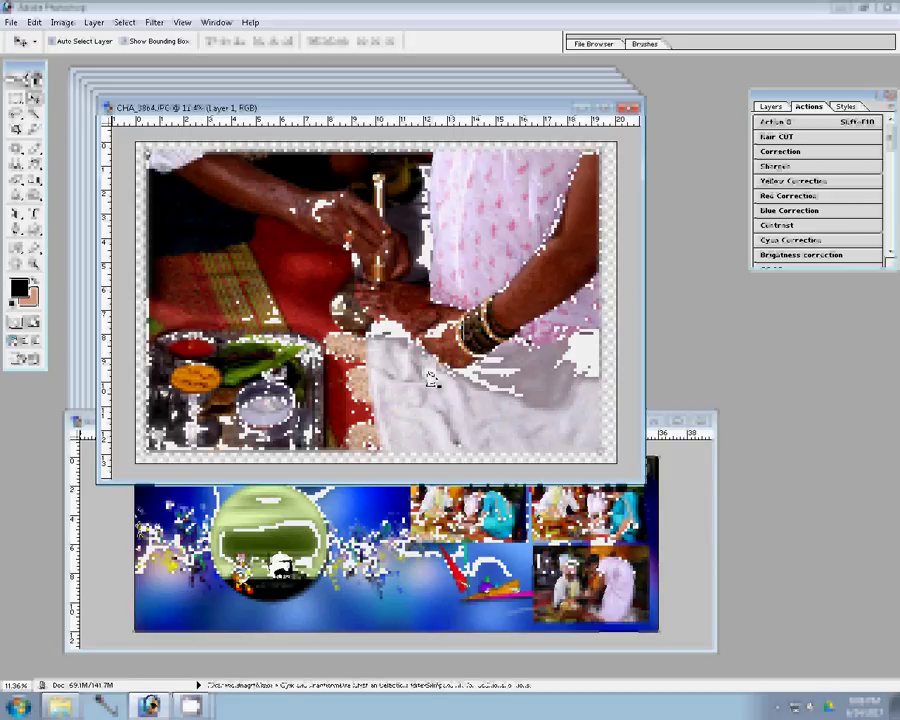
Add the sharpened photo to the album page, scaled to about 28% and tilted −30°
{"action": "key", "text": "F9"}
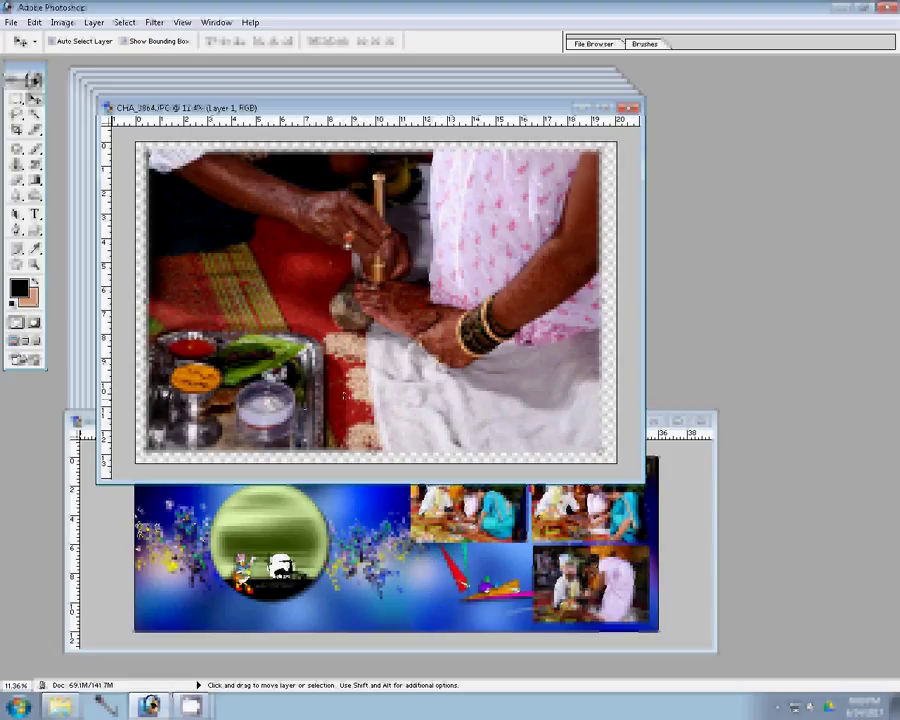
{"action": "mouse_move", "coordinate": [436, 241]}
{"action": "left_mouse_down"}
{"action": "mouse_move", "coordinate": [442, 549]}
{"action": "mouse_move", "coordinate": [463, 625]}
{"action": "left_mouse_up"}
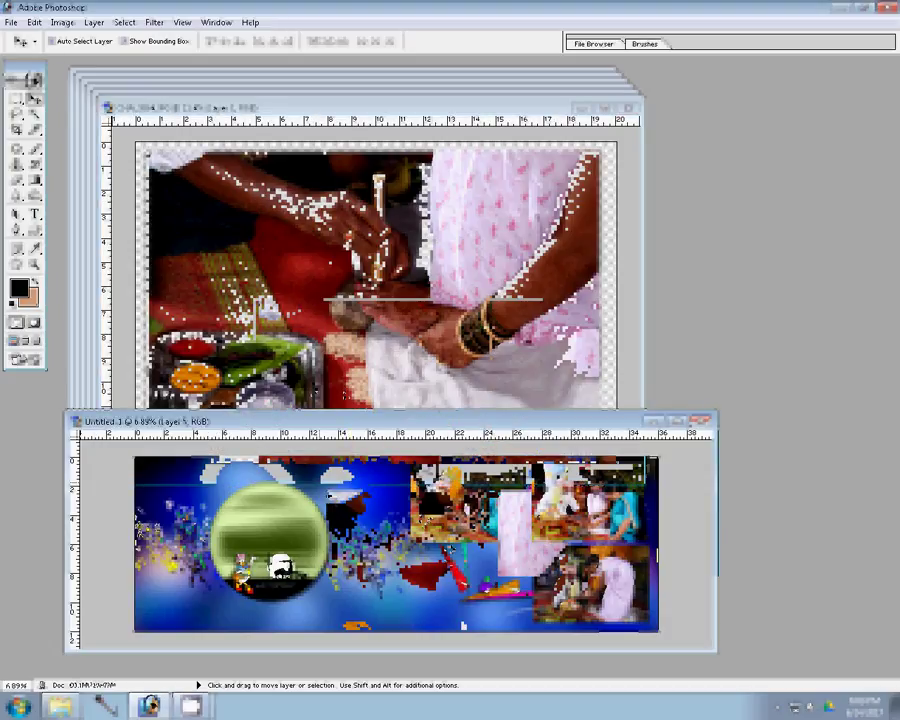
{"action": "key", "text": "ctrl+t"}
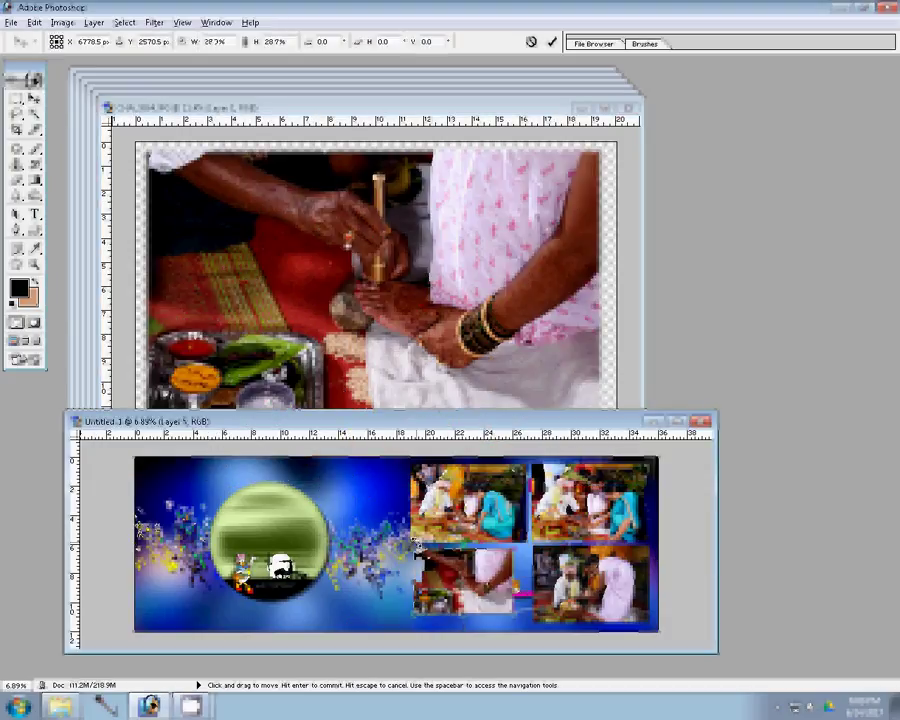
{"action": "left_click_drag", "start_coordinate": [417, 546], "coordinate": [385, 541]}
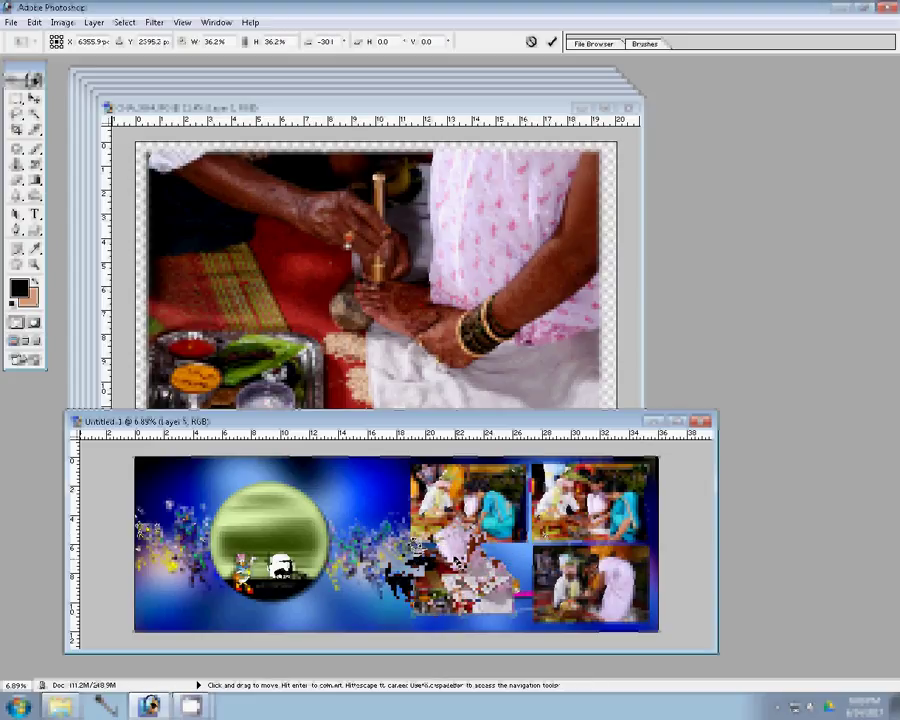
{"action": "left_click_drag", "start_coordinate": [455, 566], "coordinate": [451, 553]}
{"action": "left_click_drag", "start_coordinate": [385, 600], "coordinate": [405, 588]}
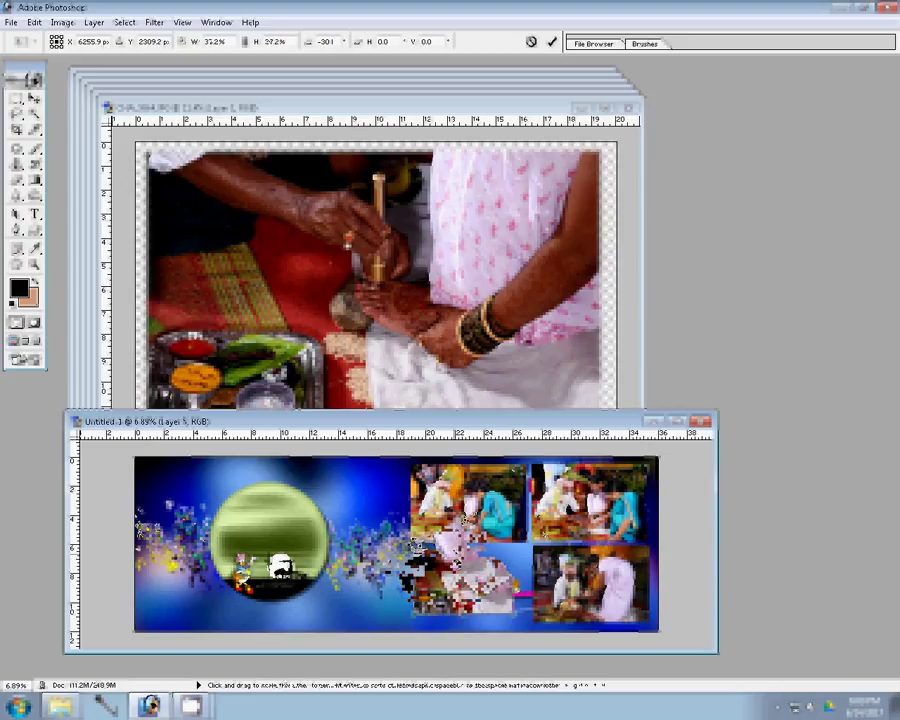
{"action": "left_click_drag", "start_coordinate": [415, 543], "coordinate": [432, 491]}
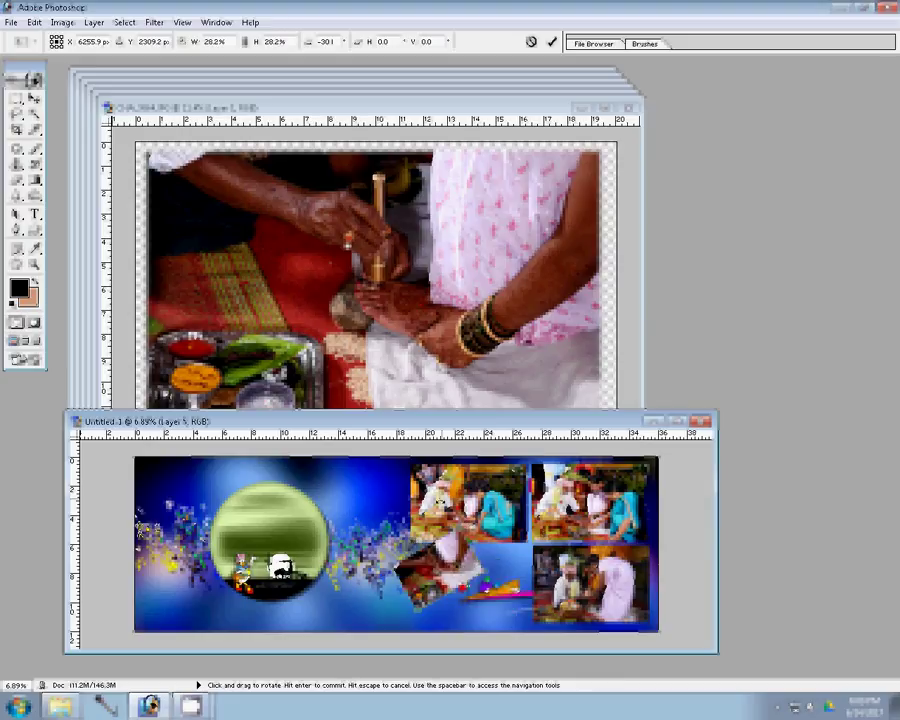
Commit the tilted photo's transform and close CHA_3864.JPG without saving
{"action": "key", "text": "Return"}
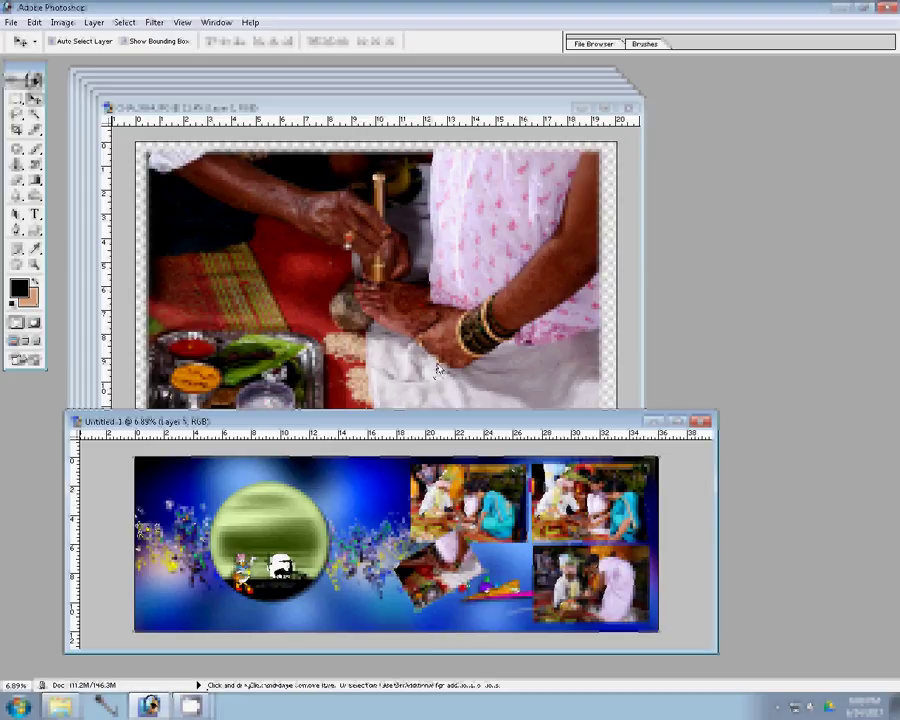
{"action": "key", "text": "ctrl+w"}
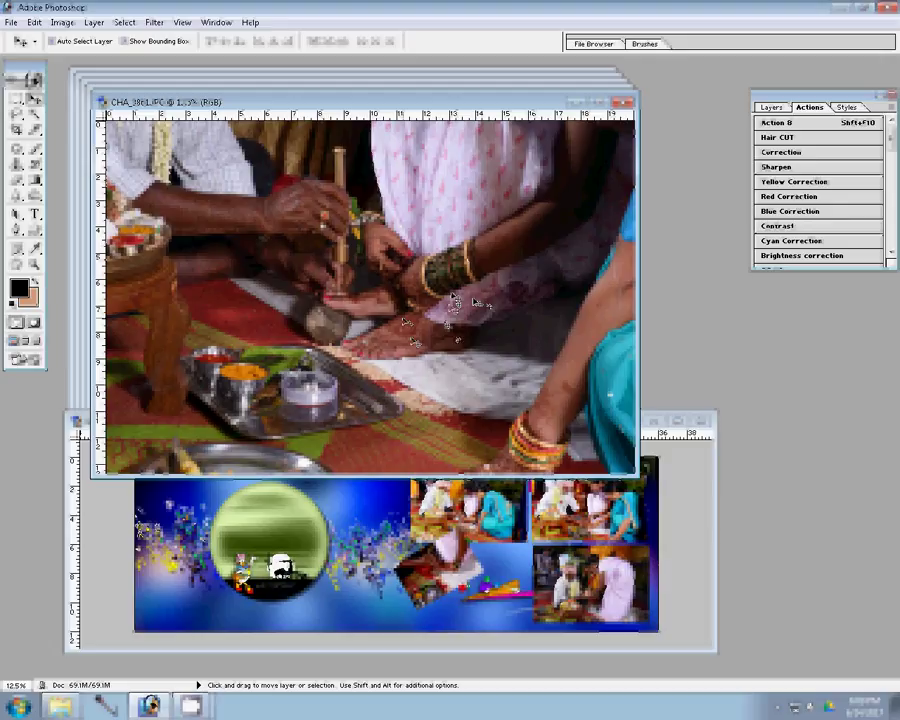
Resize CHA_3861.JPG to 21 inches wide
{"action": "key", "text": "ctrl+alt+i"}
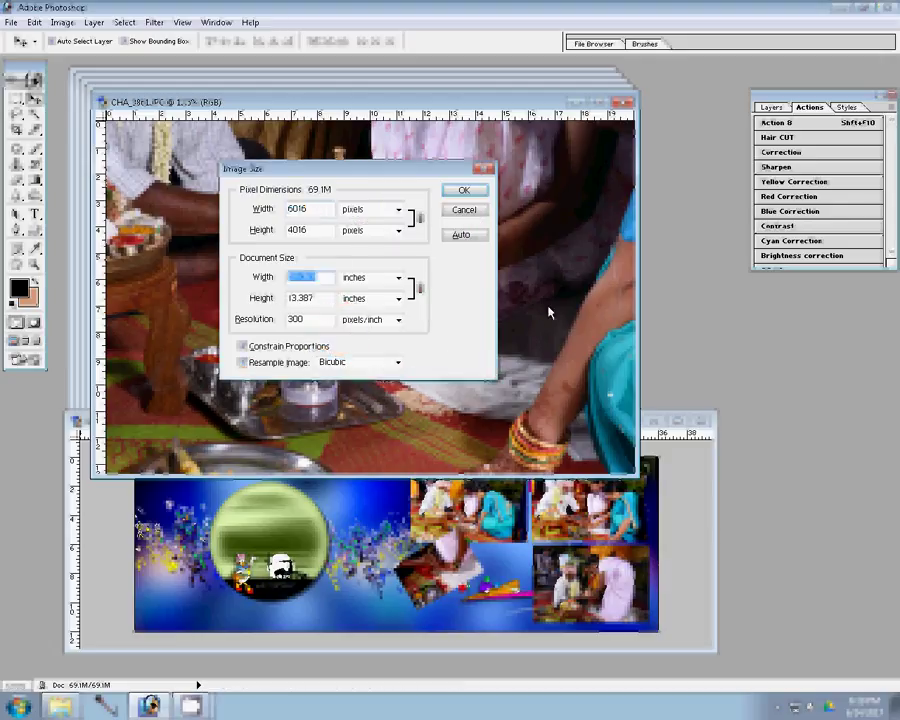
{"action": "type", "text": "21"}
{"action": "left_click", "coordinate": [463, 191]}
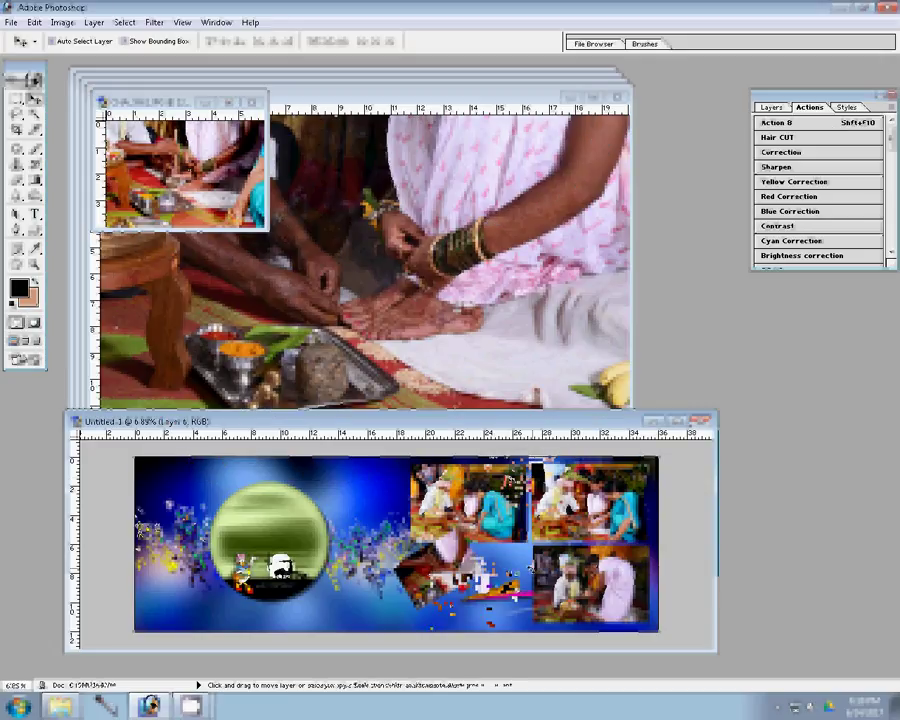
Tilt the placed photo as Layer 6 in the album's lower middle, then close its source
{"action": "key", "text": "ctrl+t"}
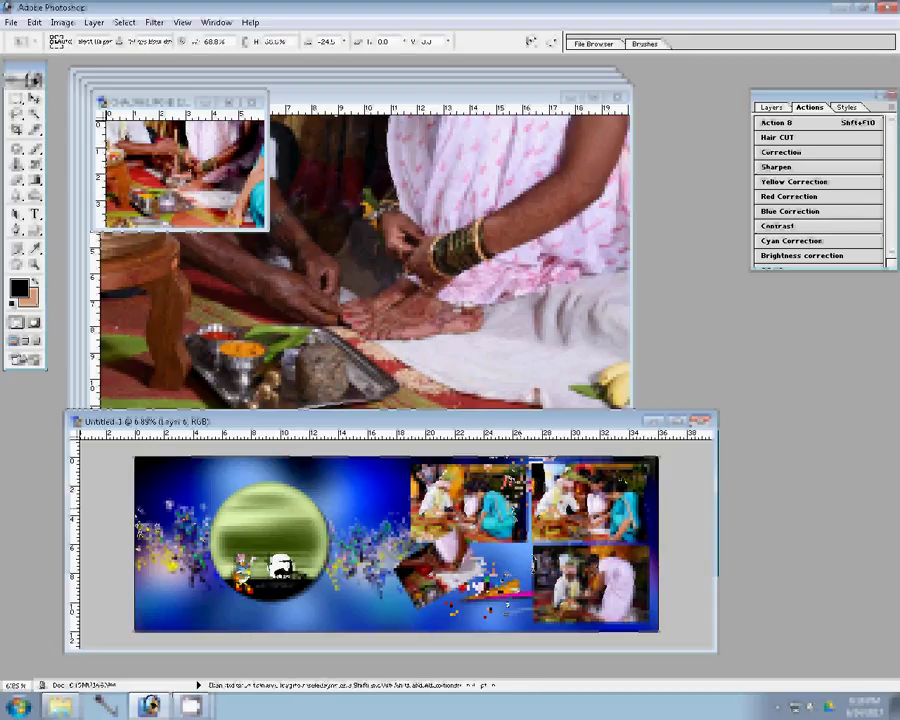
{"action": "key", "text": "Return"}
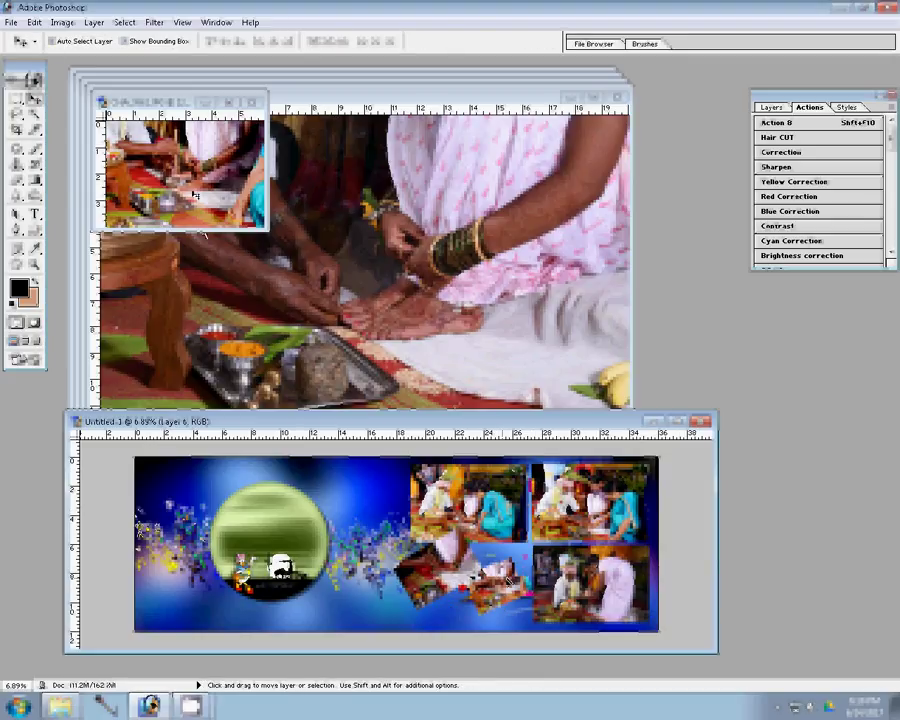
{"action": "key", "text": "ctrl+w"}
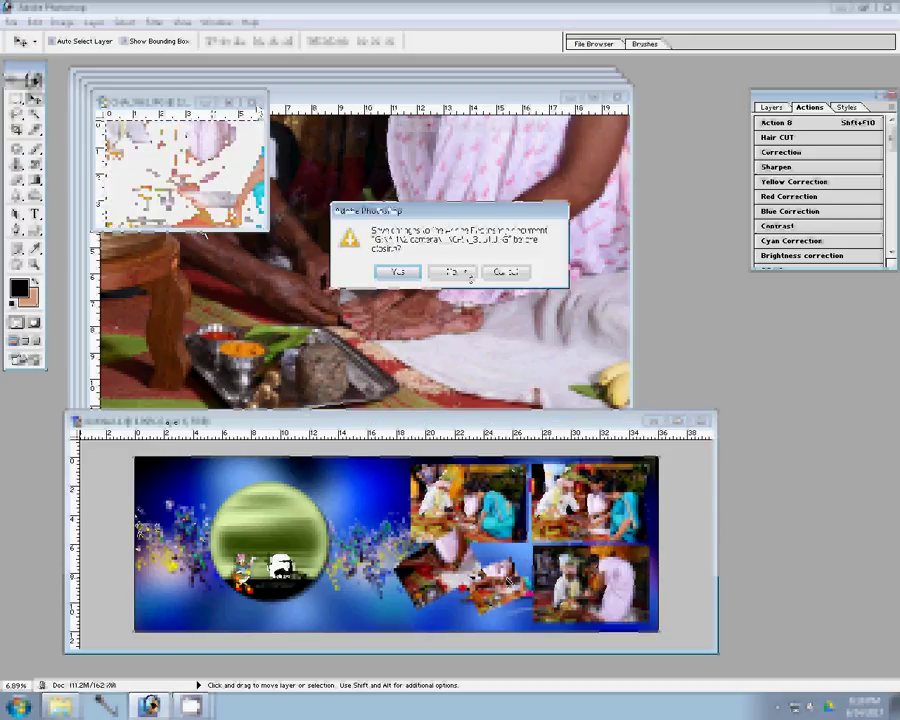
Discard CHA_3861's changes, resize CHA_3858.JPG, and close it after placing it as Layer 7
{"action": "left_click", "coordinate": [455, 272]}
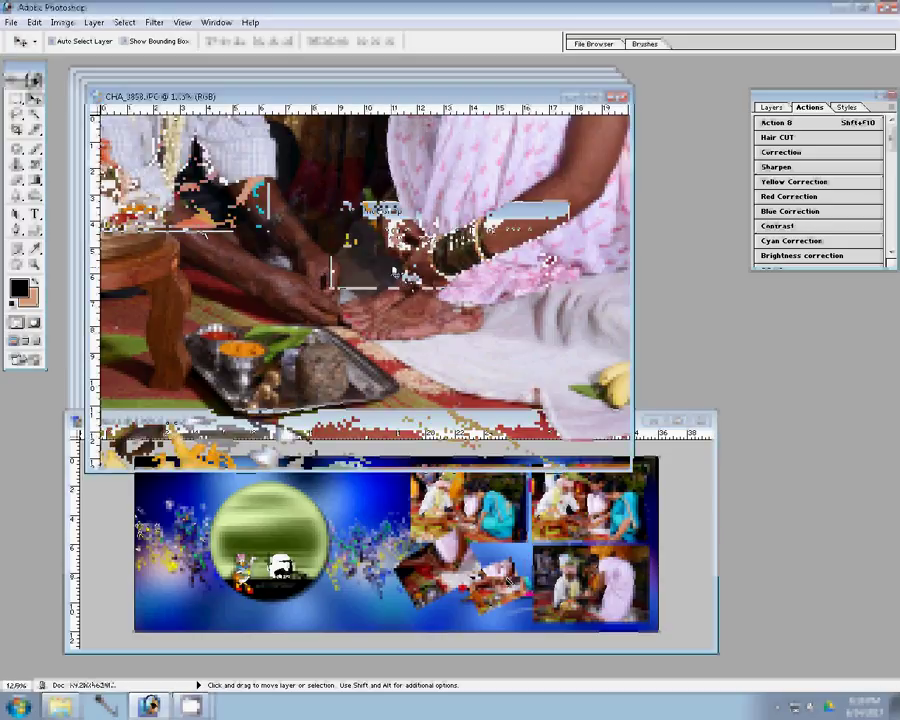
{"action": "key", "text": "ctrl+alt+i"}
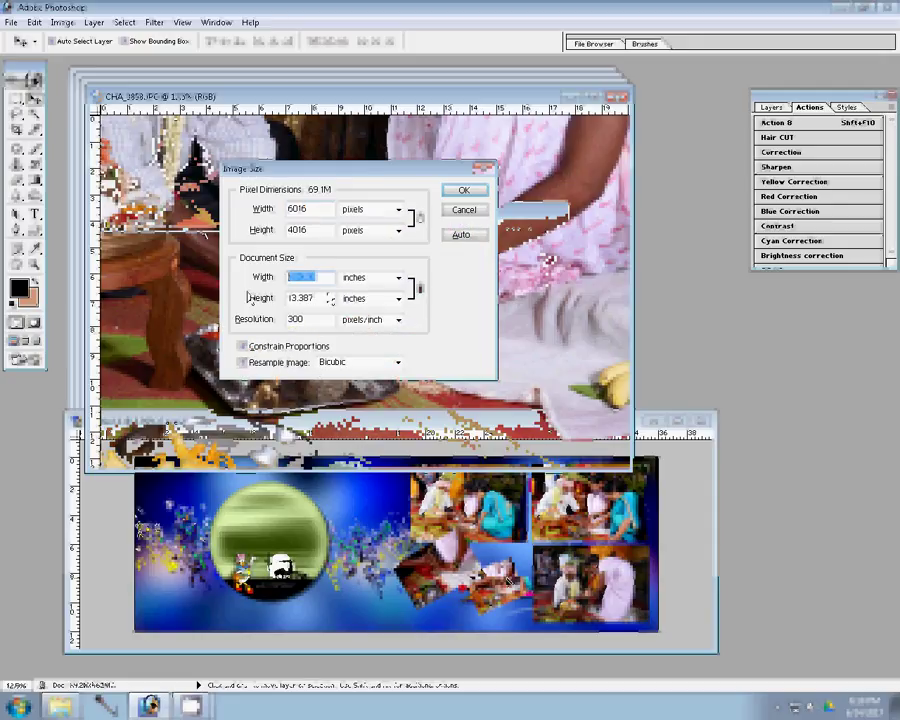
{"action": "left_click", "coordinate": [462, 192]}
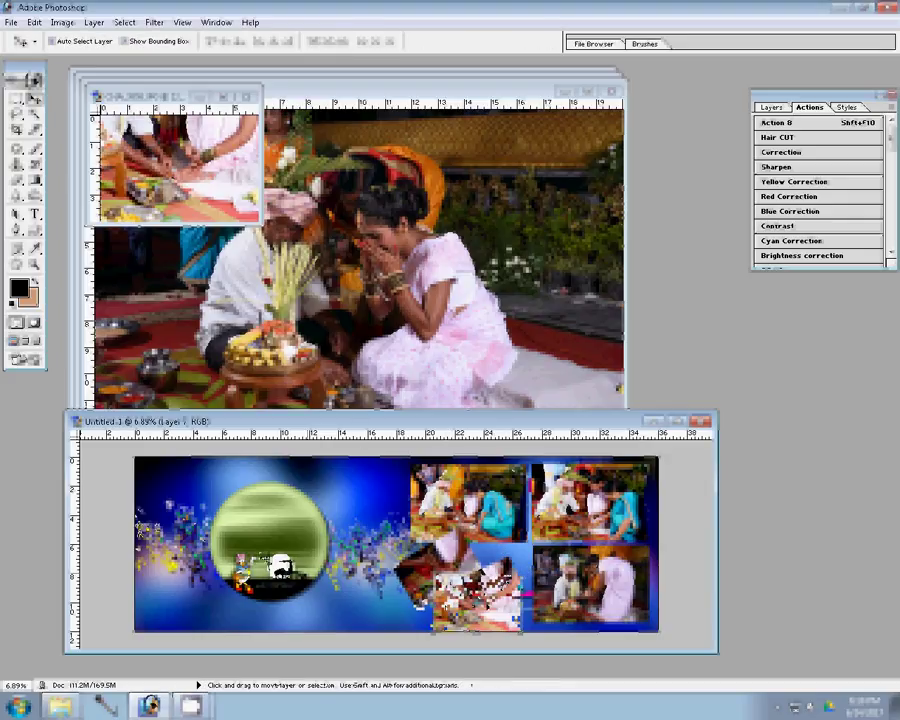
{"action": "left_click", "coordinate": [250, 96]}
Discard the previous photo, resize CHA_3856.JPG to width 8, and place it over the left circle
{"action": "left_click", "coordinate": [449, 272]}
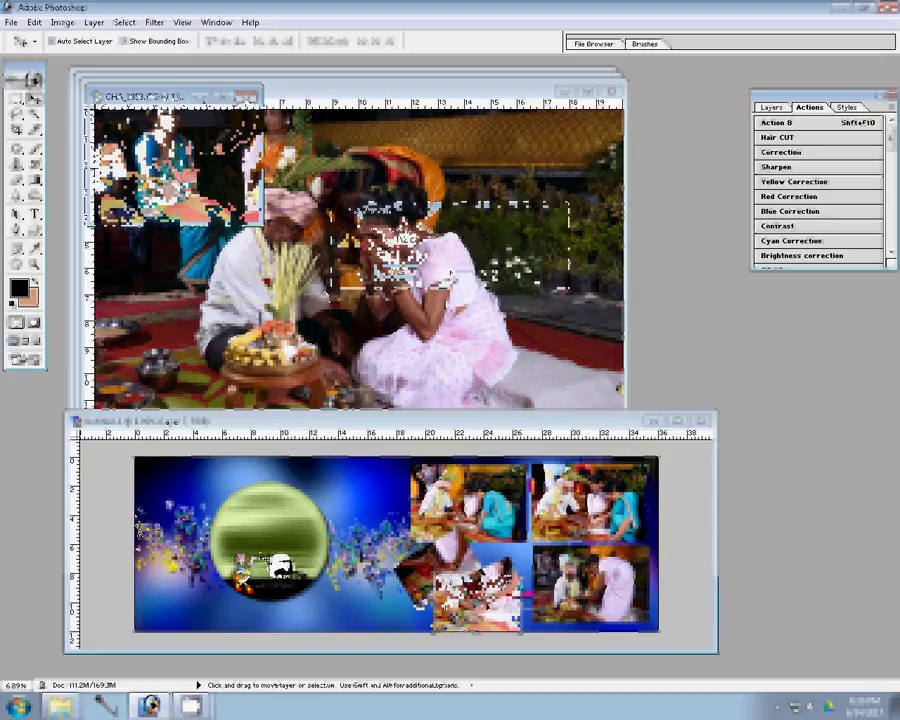
{"action": "key", "text": "ctrl+alt+i"}
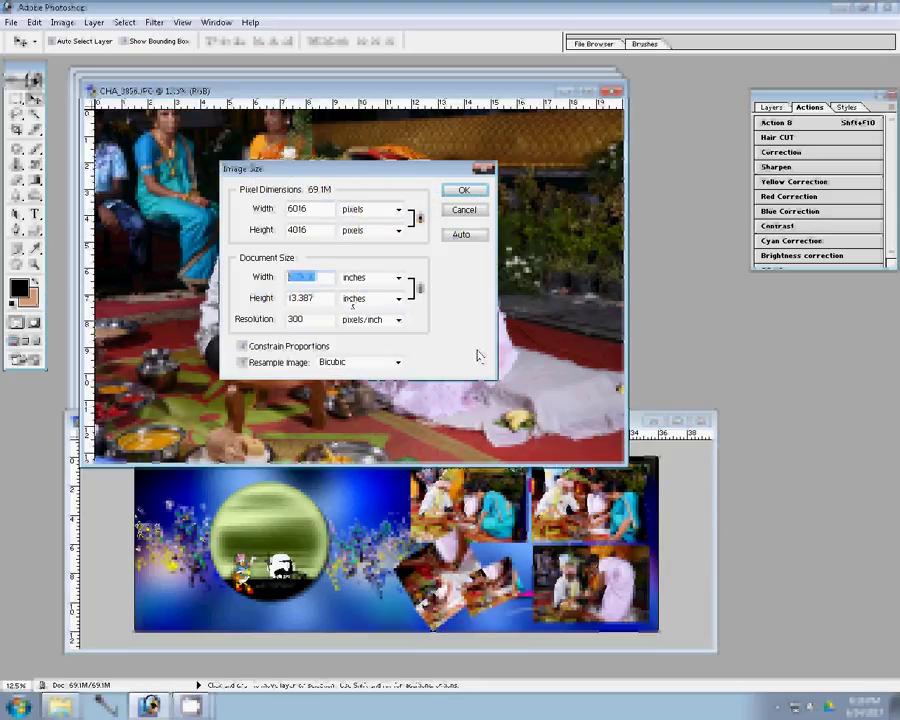
{"action": "key", "text": "Up"}
{"action": "key", "text": "Up"}
{"action": "type", "text": "8"}
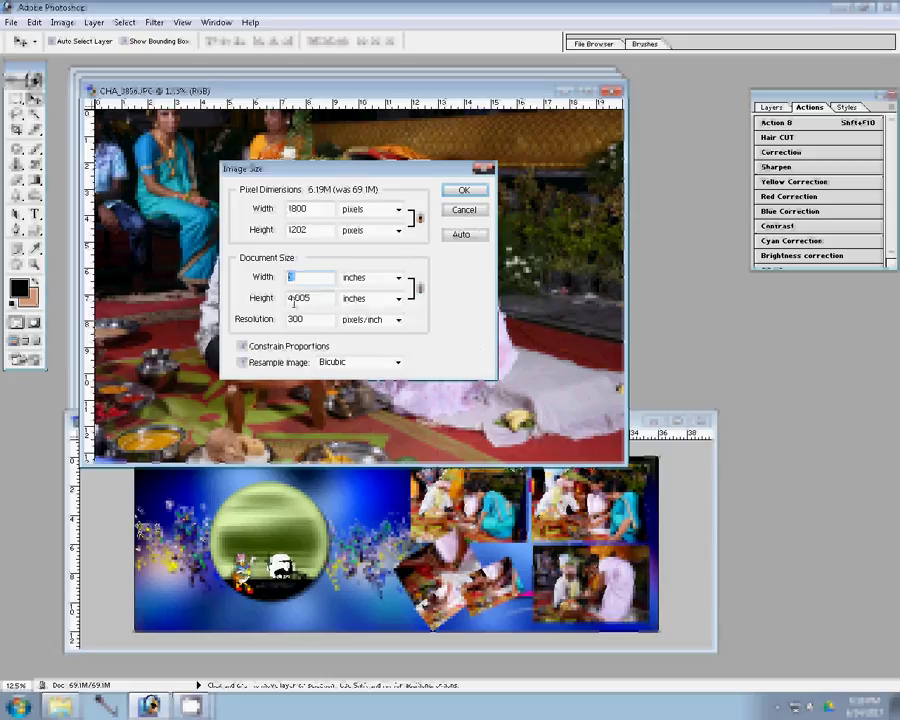
{"action": "key", "text": "Return"}
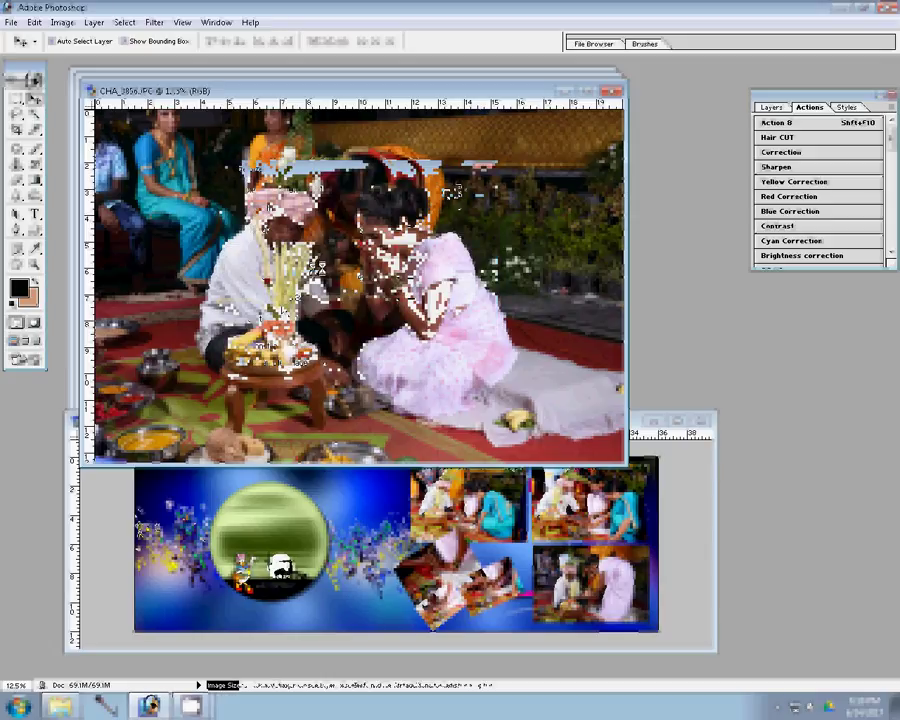
{"action": "left_click_drag", "start_coordinate": [319, 277], "coordinate": [315, 480]}
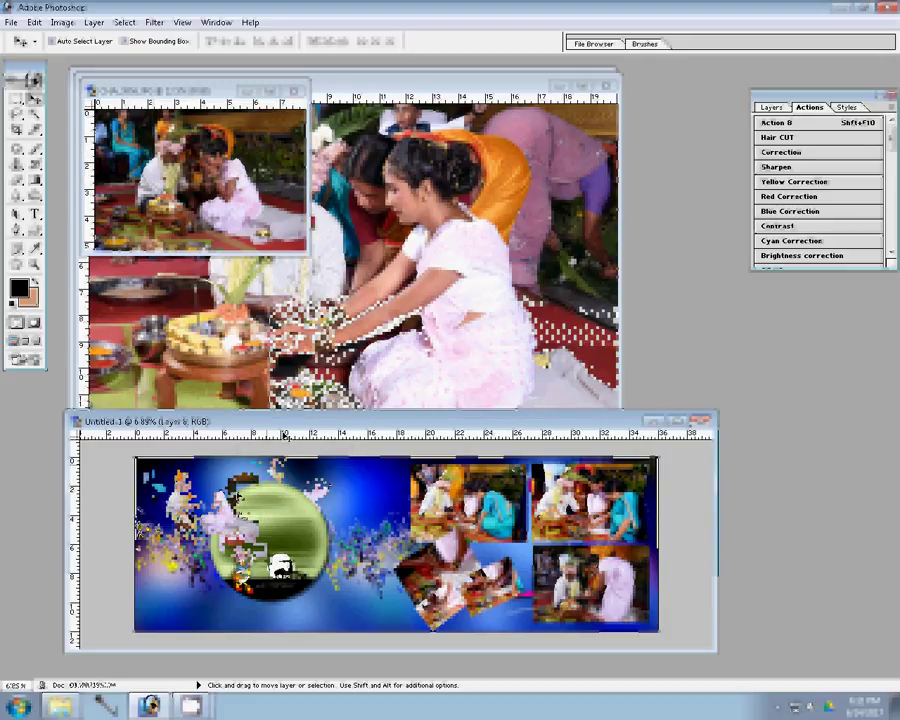
Close CHA_3856.JPG unsaved, resize the next ceremony photo, and start closing its original
{"action": "left_click", "coordinate": [294, 91]}
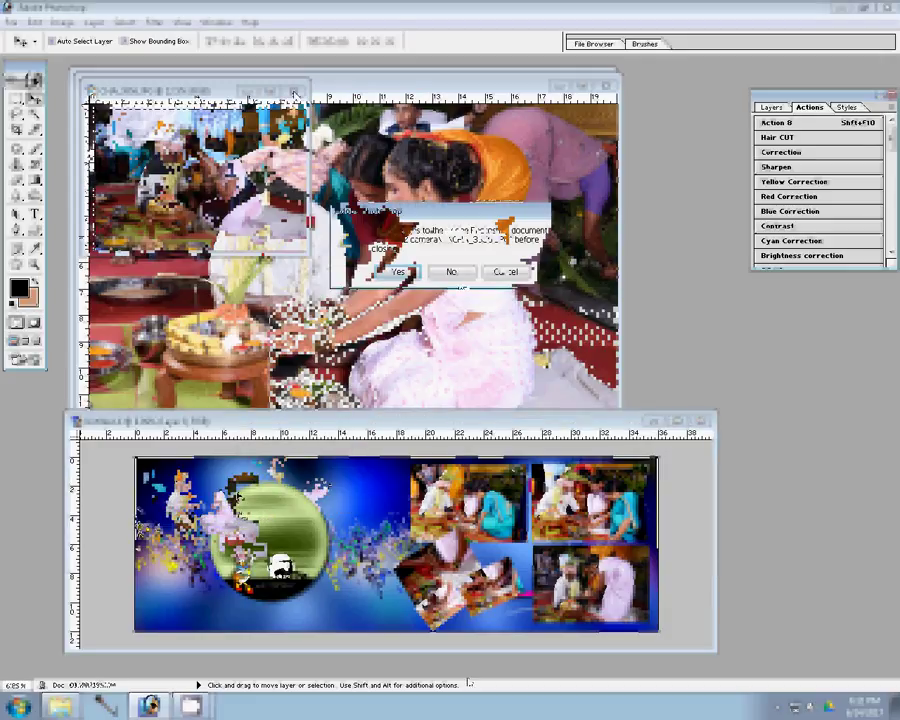
{"action": "left_click", "coordinate": [451, 271]}
{"action": "key", "text": "ctrl+alt+i"}
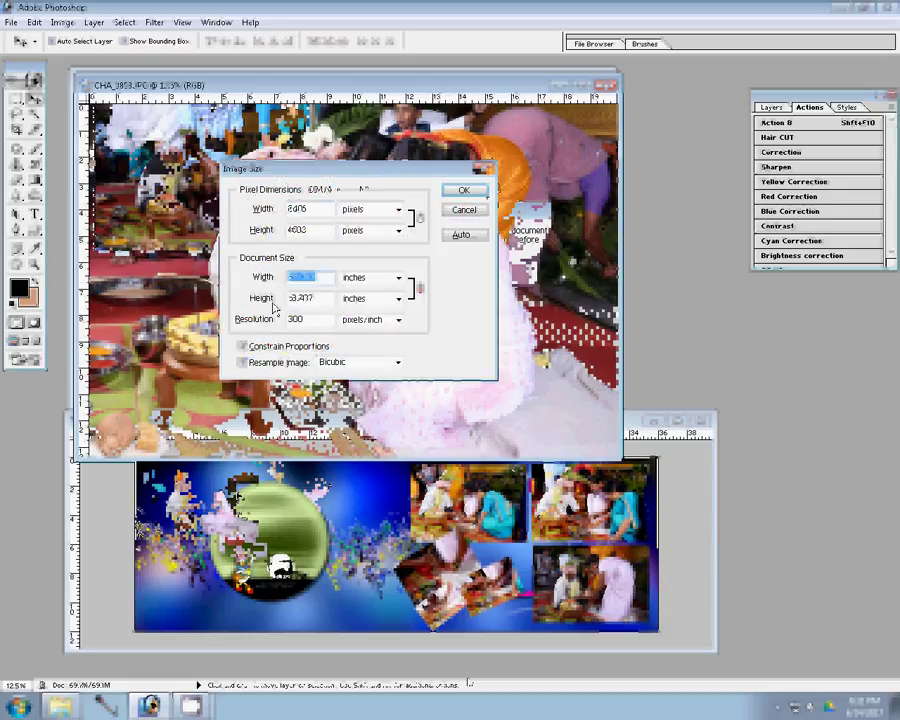
{"action": "left_click", "coordinate": [484, 193]}
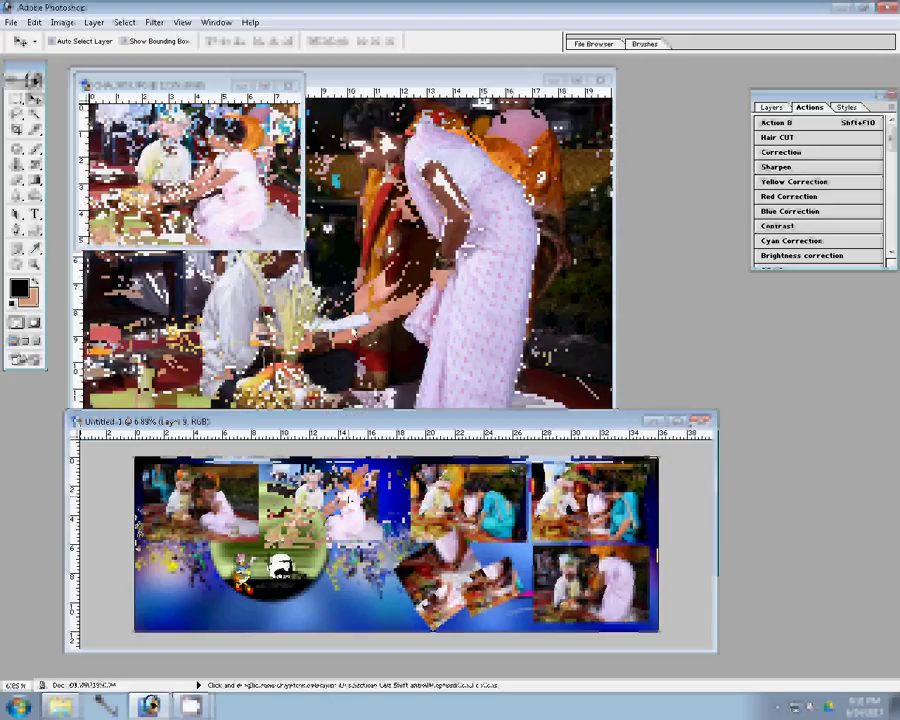
{"action": "left_click", "coordinate": [290, 85]}
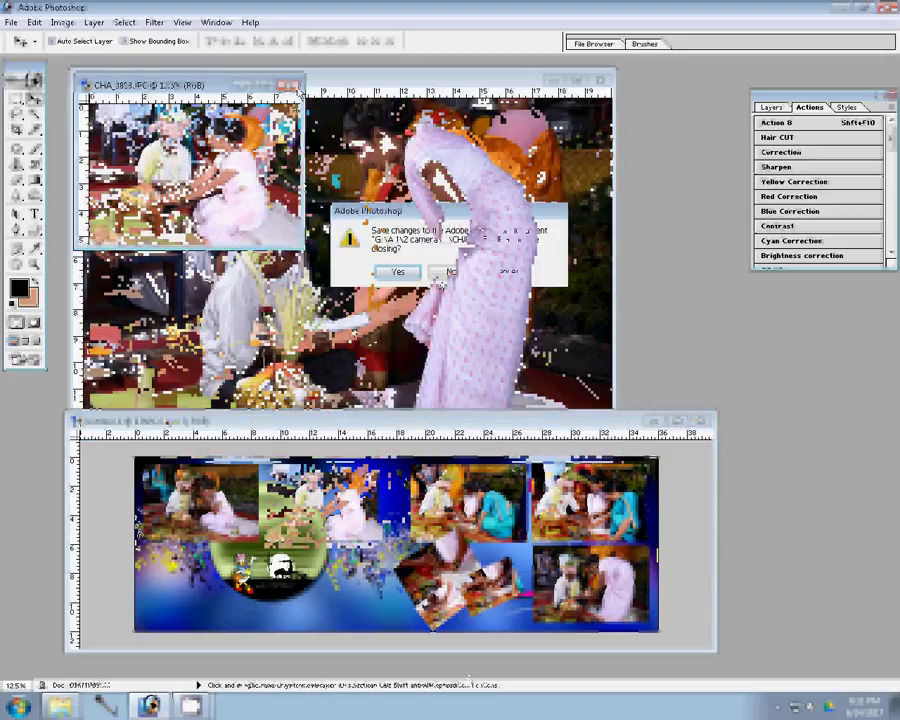
Discard the earlier photo, then resize CHA_3871.JPG and drag it into the collage
{"action": "left_click", "coordinate": [440, 274]}
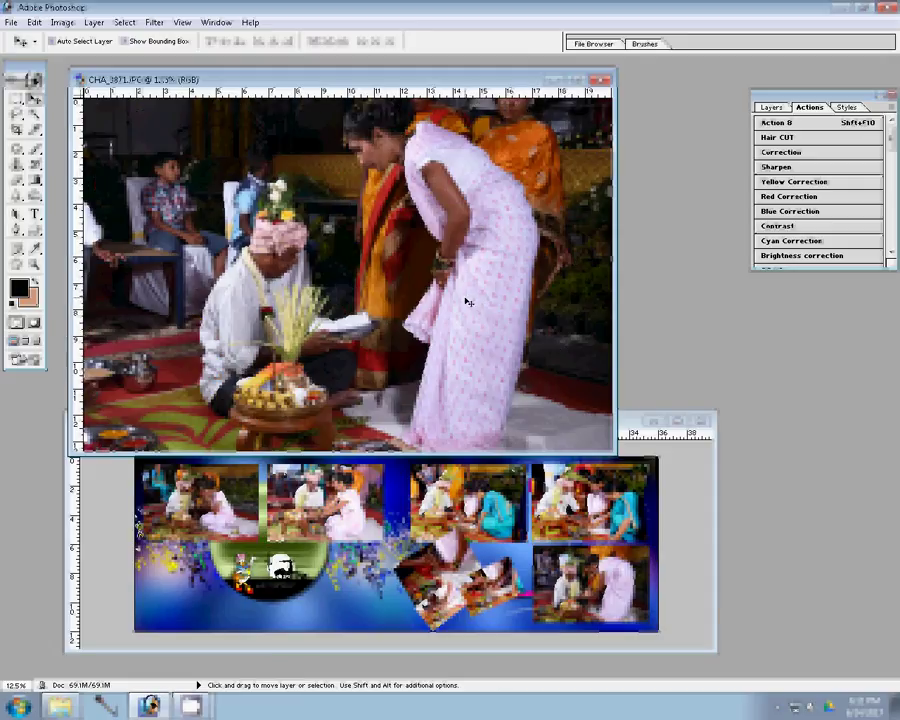
{"action": "key", "text": "ctrl+alt+i"}
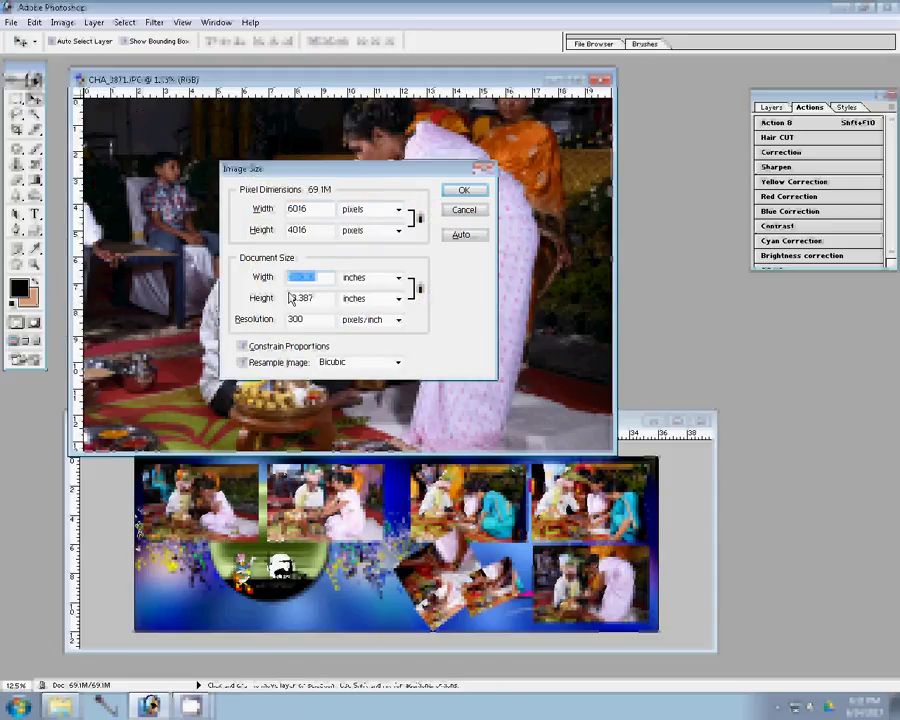
{"action": "left_click", "coordinate": [461, 190]}
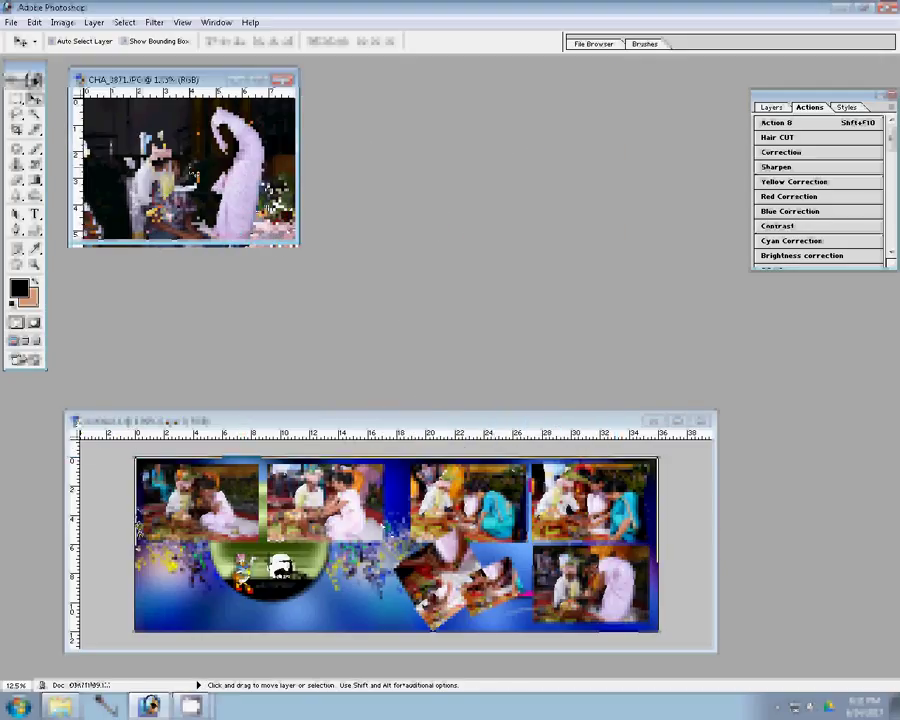
{"action": "left_click_drag", "start_coordinate": [290, 370], "coordinate": [390, 505]}
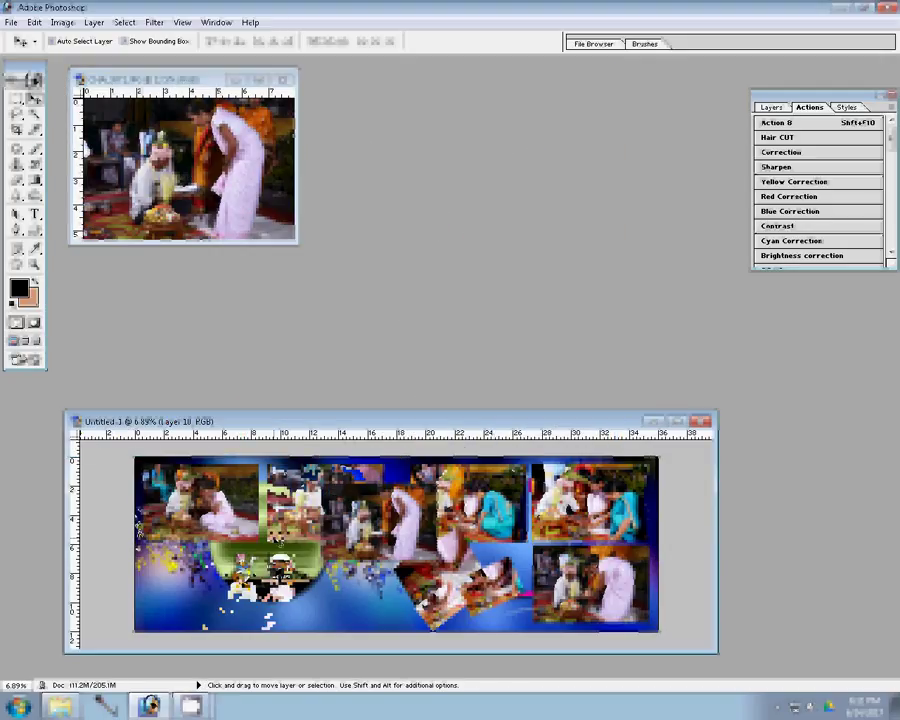
Undo a stray move in the collage and close the CHA_3871.JPG source window
{"action": "left_click_drag", "start_coordinate": [240, 560], "coordinate": [187, 580]}
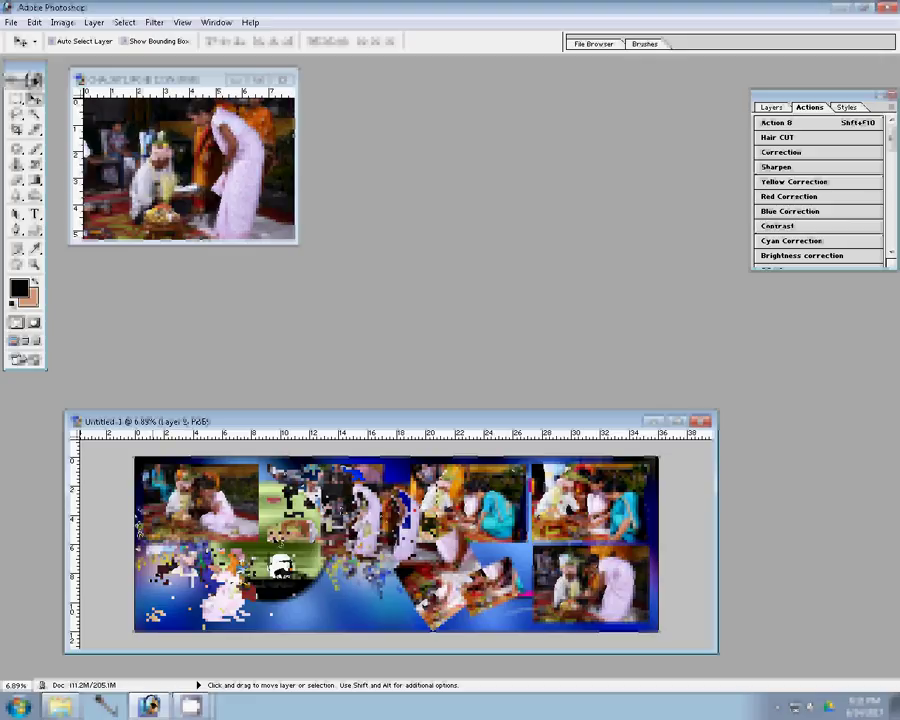
{"action": "key", "text": "ctrl+z"}
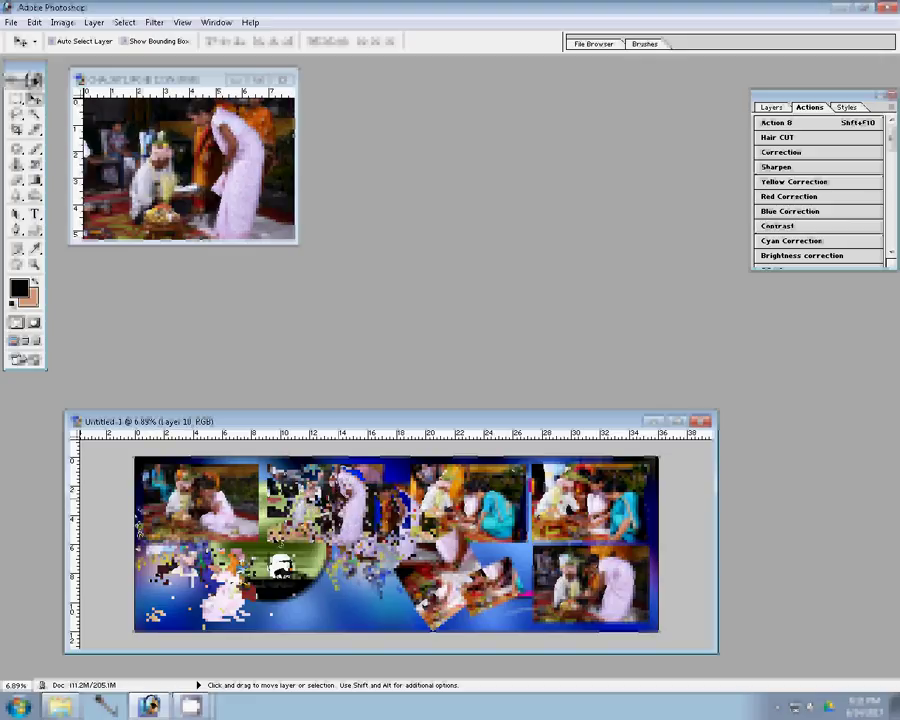
{"action": "left_click", "coordinate": [245, 167]}
{"action": "key", "text": "ctrl+w"}
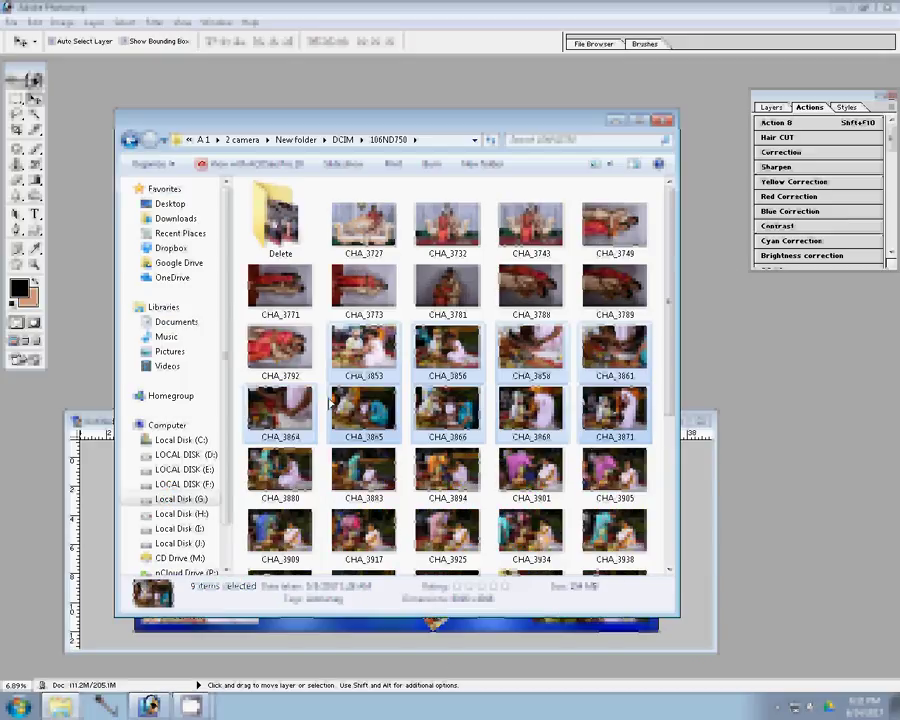
Move the nine used photos into the Delete folder in Explorer, then return to Photoshop
{"action": "left_click_drag", "start_coordinate": [330, 403], "coordinate": [281, 252]}
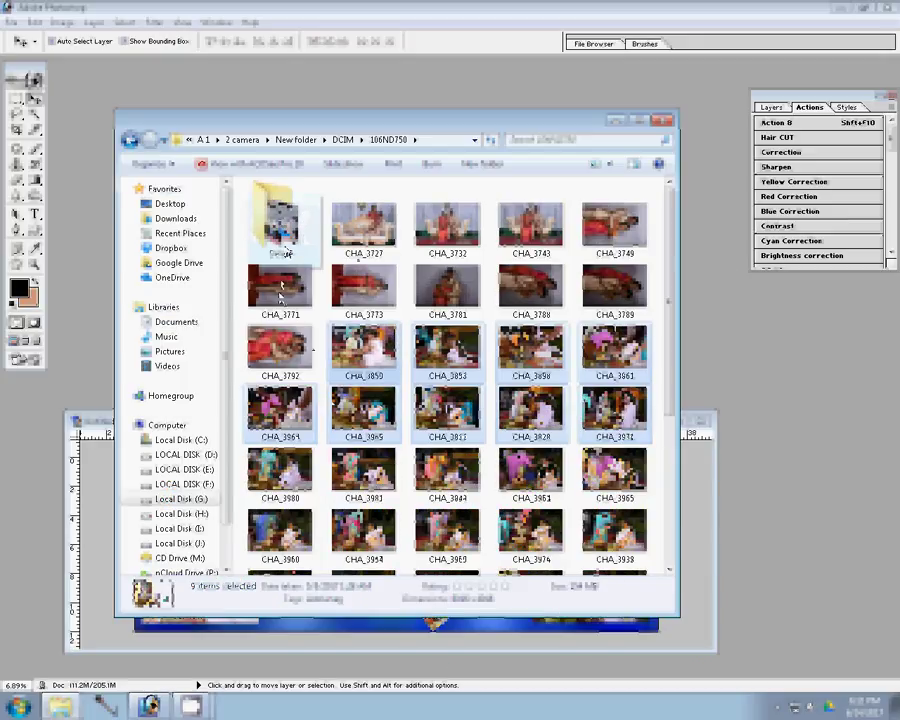
{"action": "left_click_drag", "start_coordinate": [281, 287], "coordinate": [281, 255]}
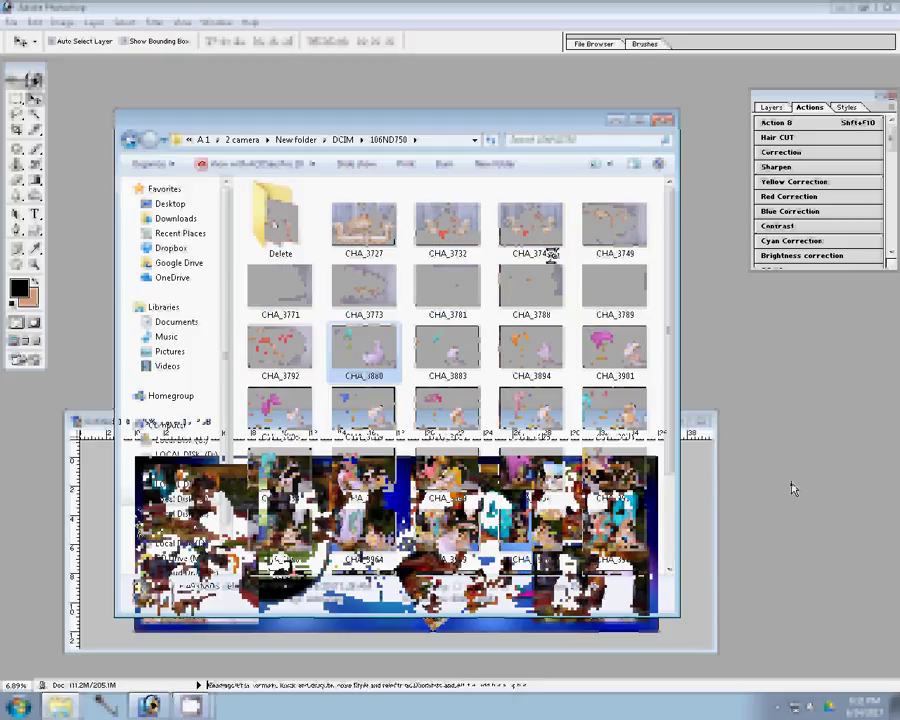
{"action": "left_click", "coordinate": [791, 488]}
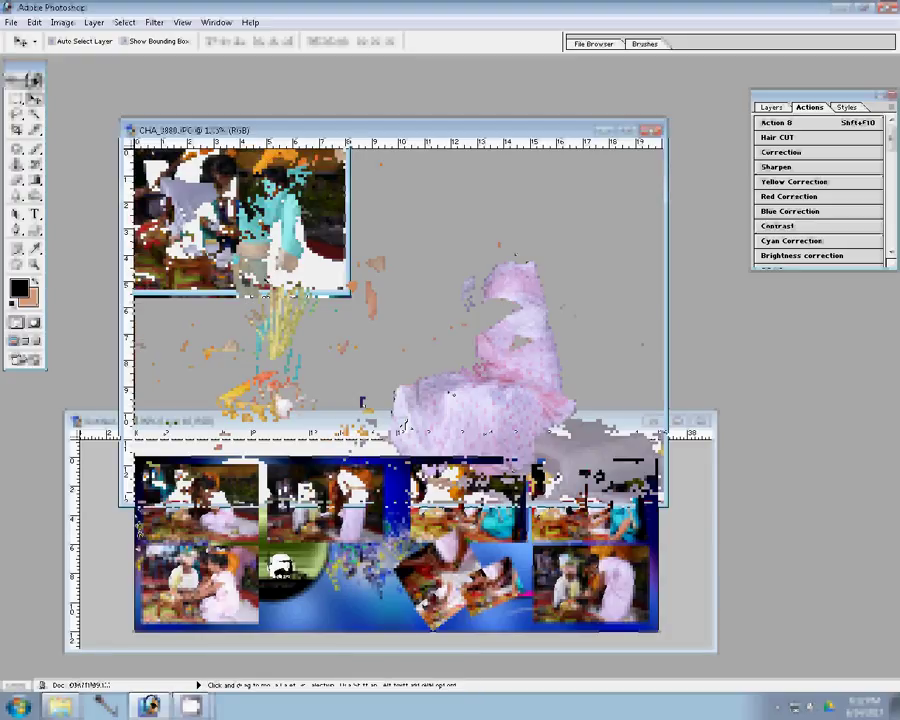
Fit CHA_3880.JPG on screen, apply the Correction action, and bring up Image Size
{"action": "key", "text": "z"}
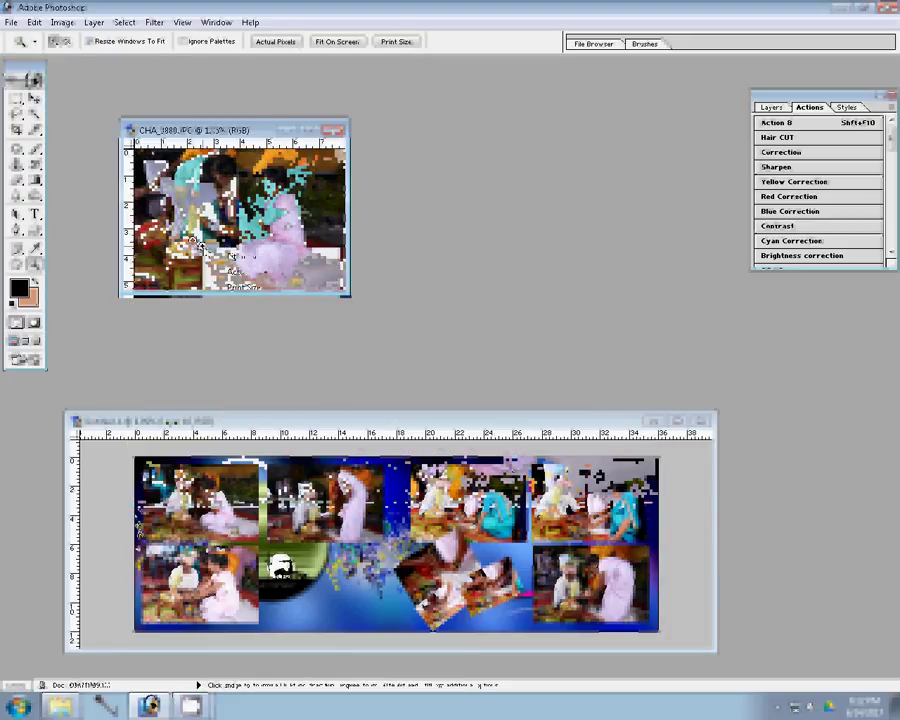
{"action": "key", "text": "ctrl+0"}
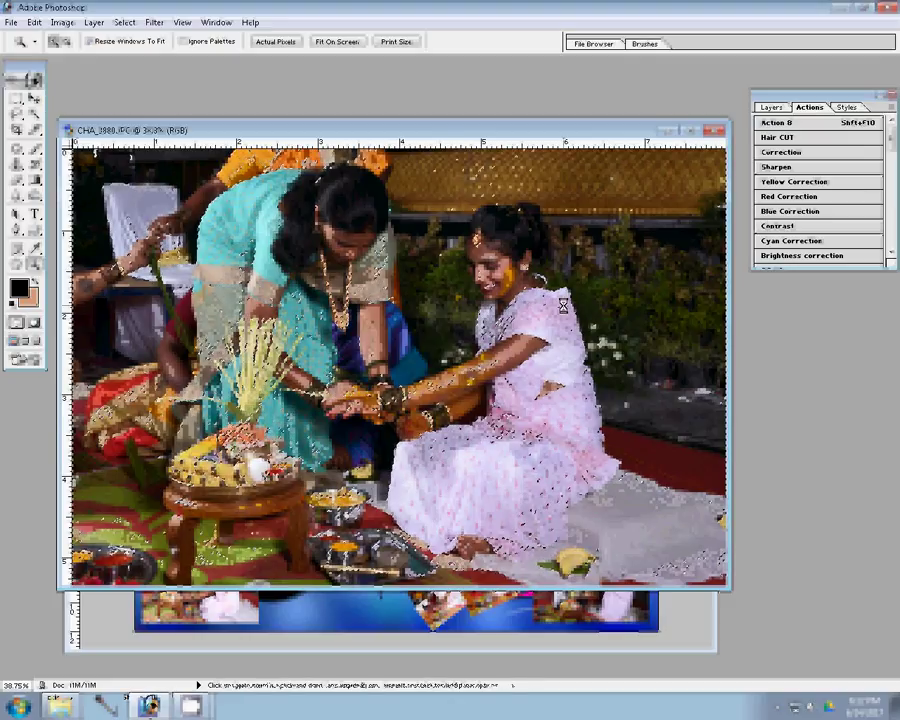
{"action": "left_click", "coordinate": [795, 156]}
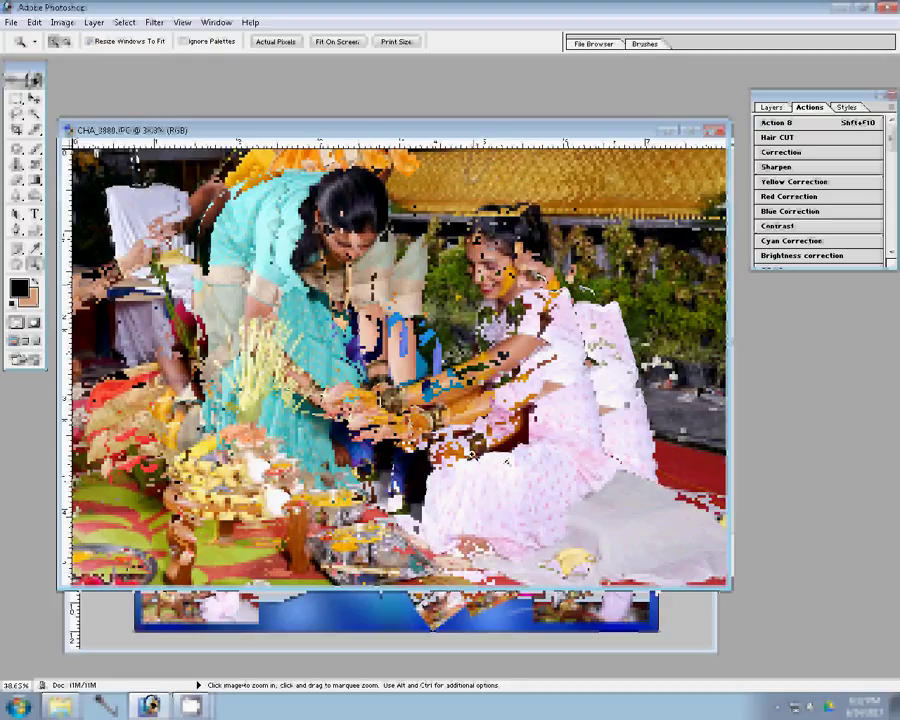
{"action": "key", "text": "shift+F10"}
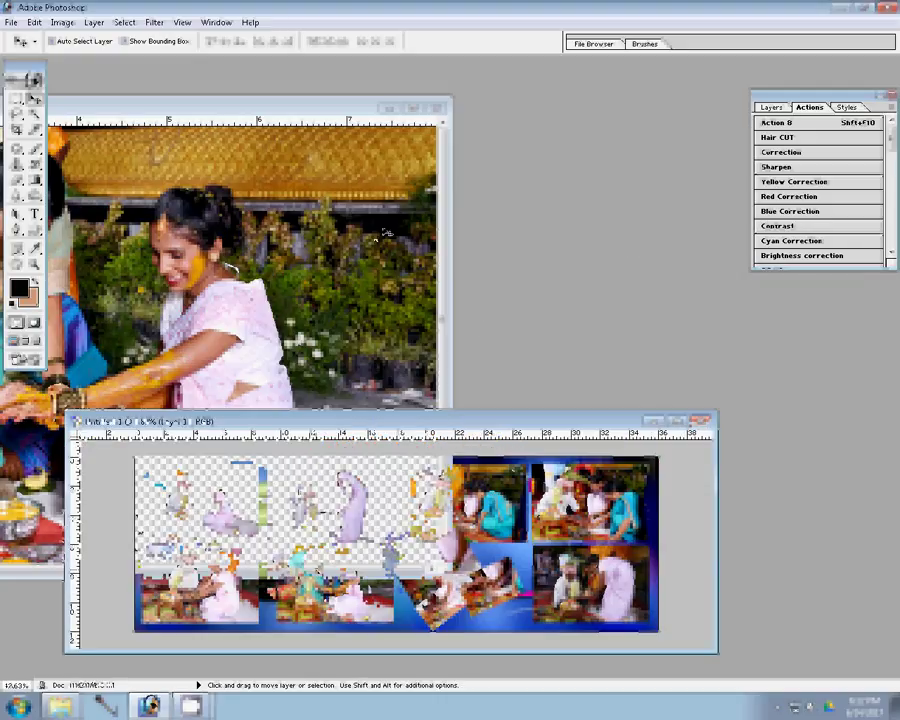
Close the corrected photo without saving and show the collage's Layers panel
{"action": "left_click", "coordinate": [466, 272]}
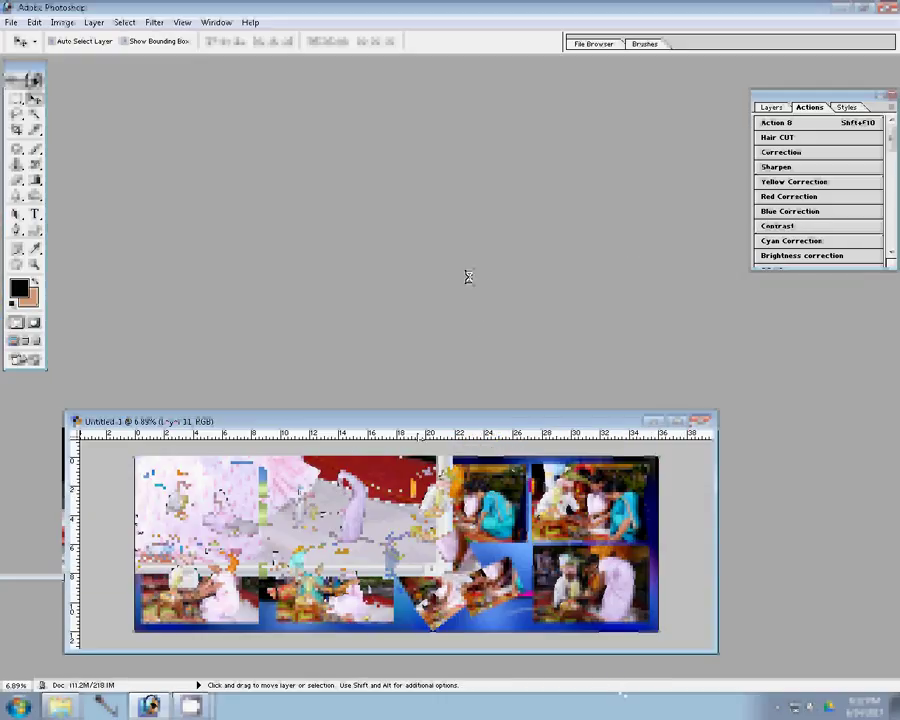
{"action": "left_click", "coordinate": [772, 108]}
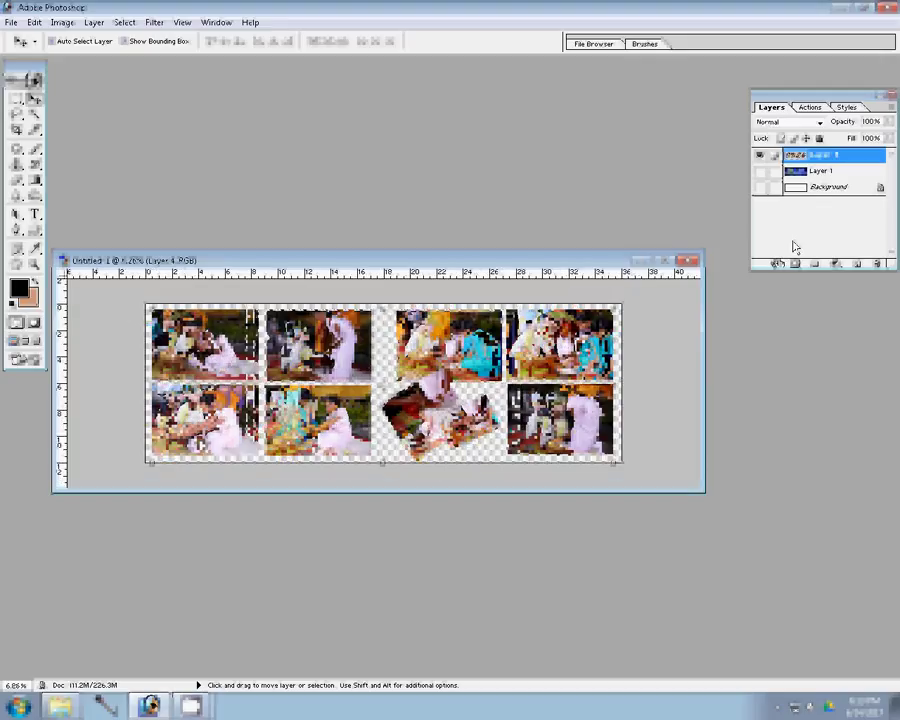
Add a 3 px pattern-filled Stroke to Layer 4, then bring up the PSD save settings
{"action": "left_click", "coordinate": [777, 264]}
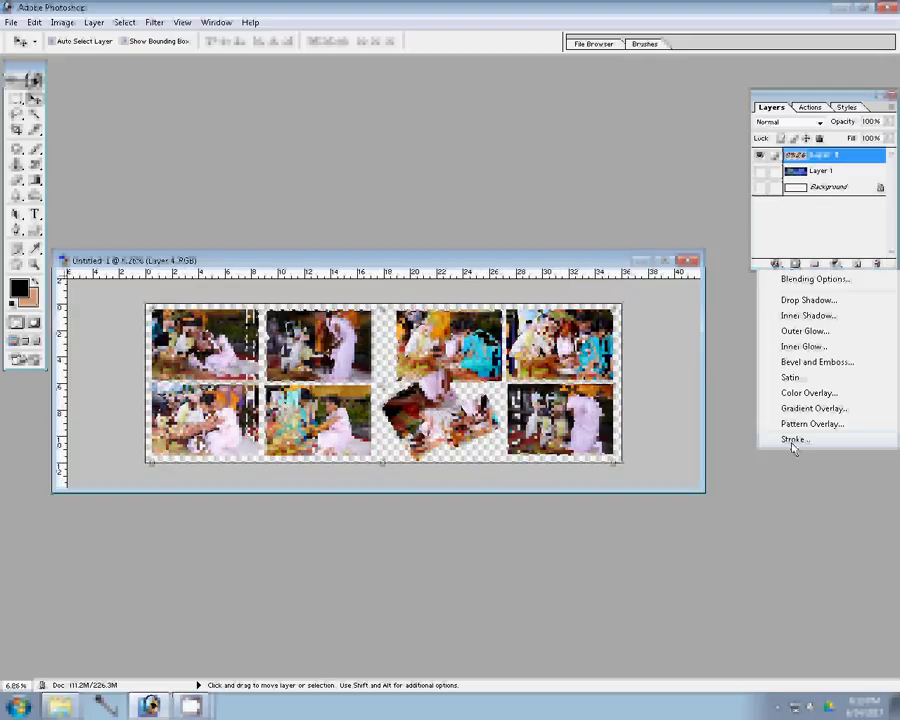
{"action": "left_click", "coordinate": [793, 440]}
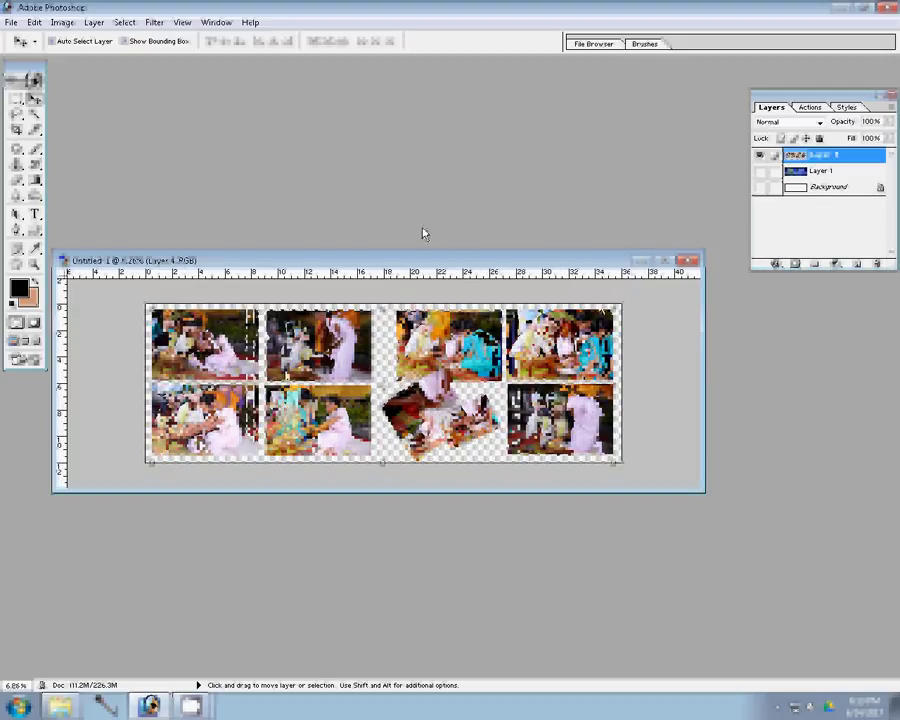
{"action": "key", "text": "h"}
{"action": "left_click", "coordinate": [362, 222]}
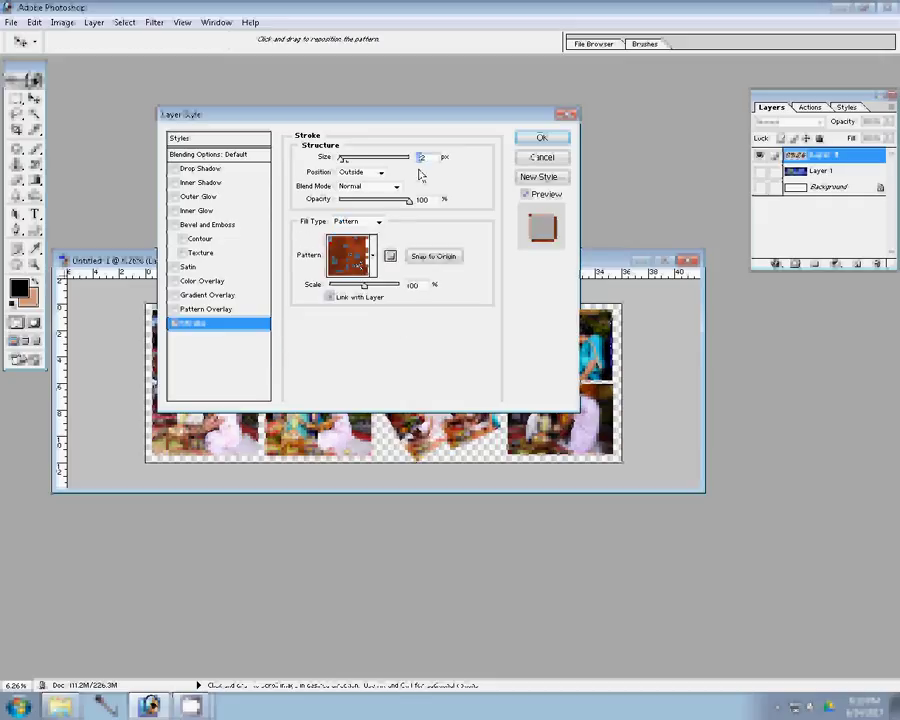
{"action": "left_click", "coordinate": [540, 139]}
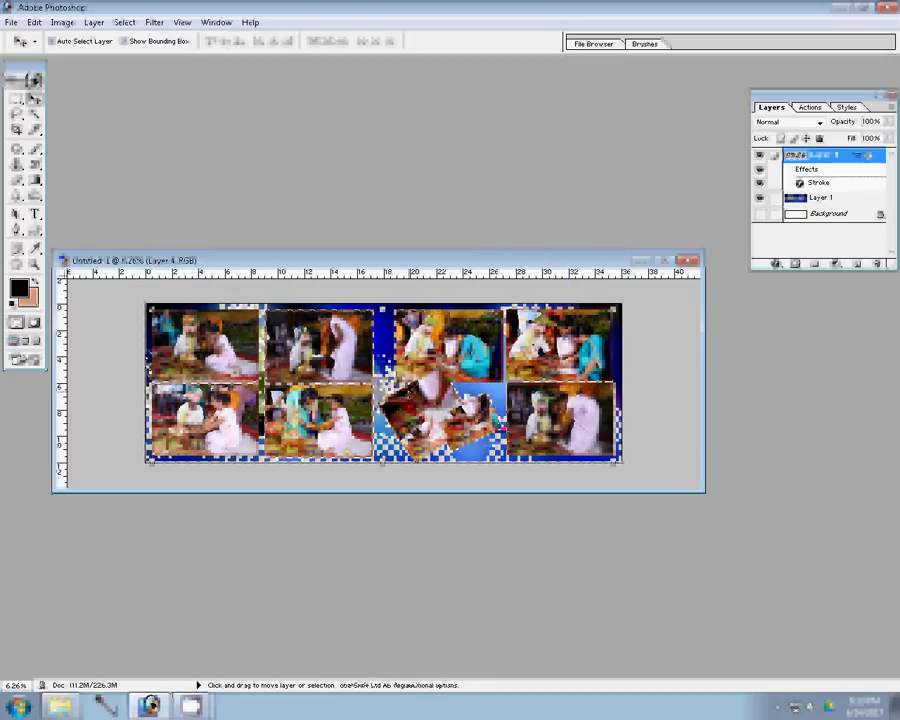
{"action": "key", "text": "ctrl+s"}
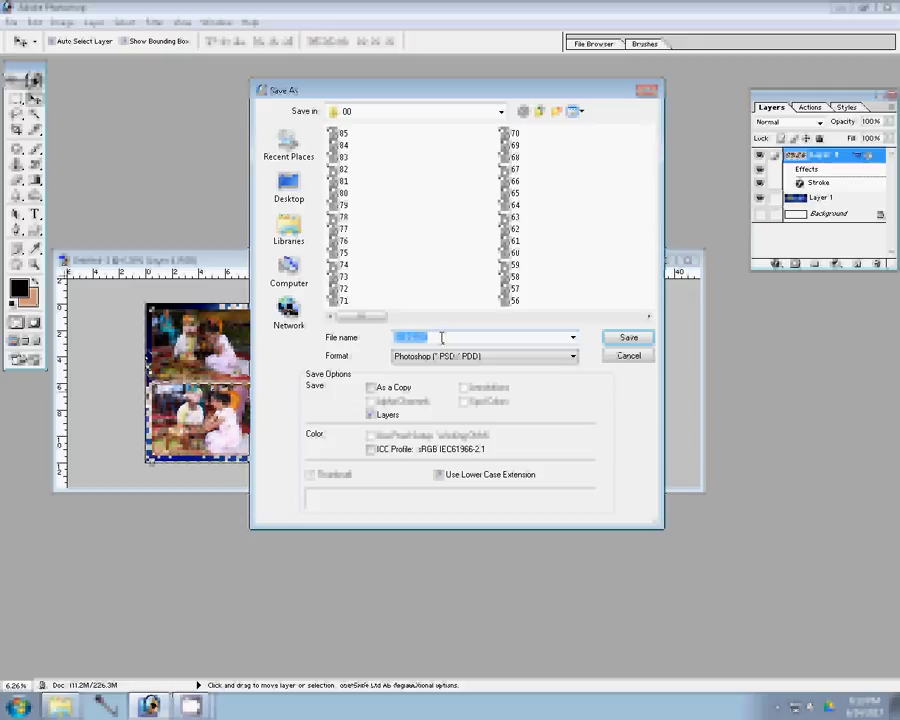
Save the album page as layered PSD file '86' in the 00 folder
{"action": "type", "text": "86"}
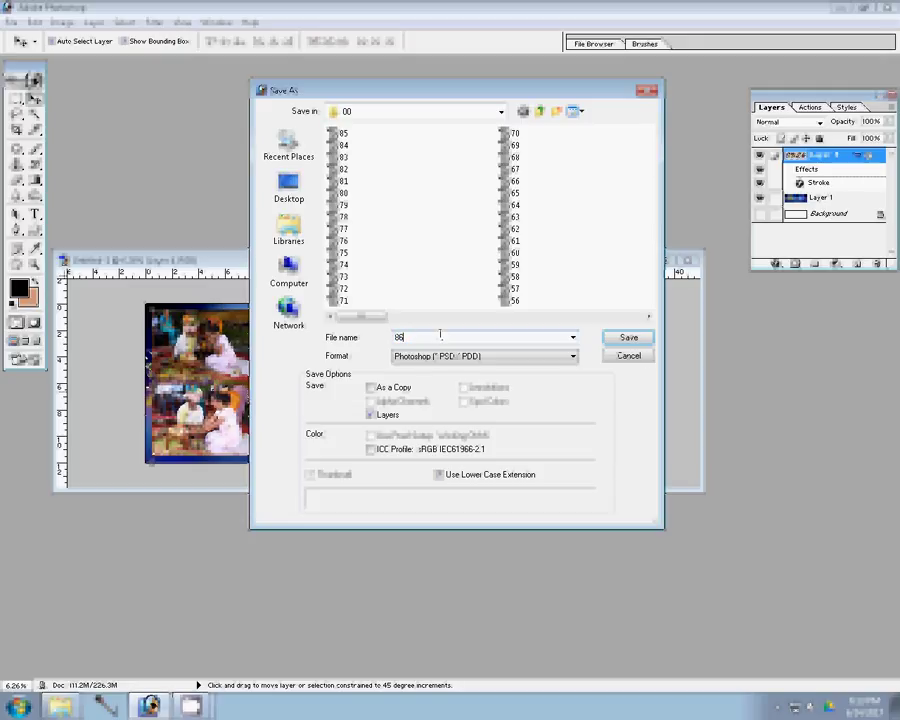
{"action": "key", "text": "Return"}
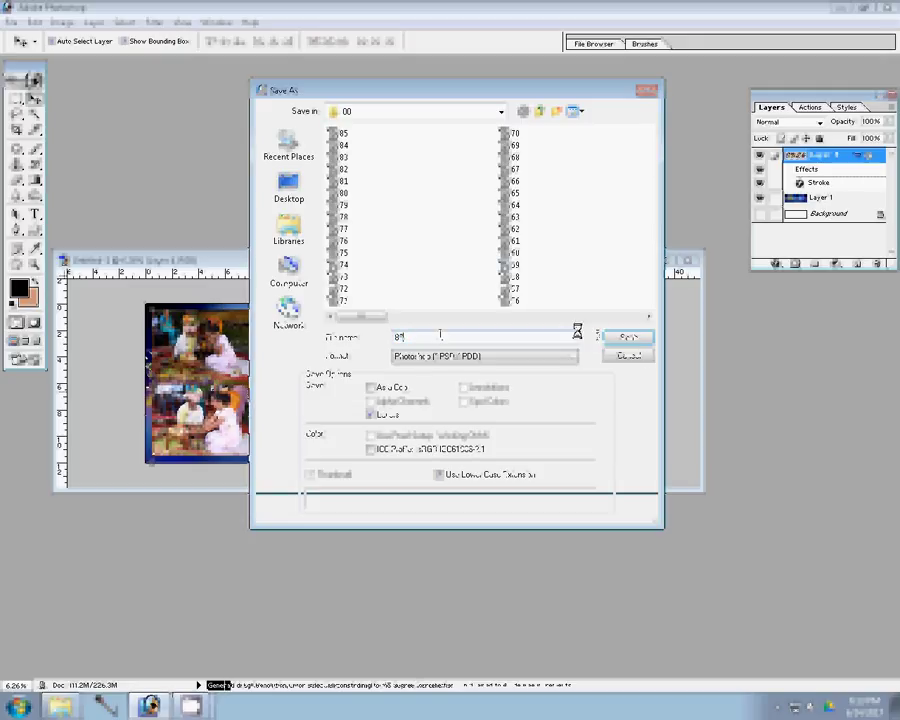